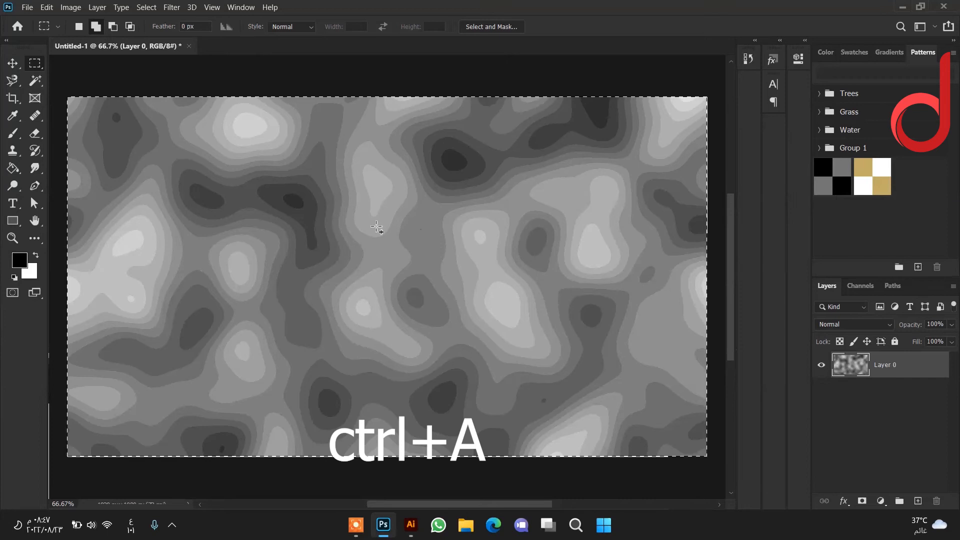
# Step: Copy the whole grayscale contour image, switch to Illustrator, paste it onto Layer 4 and align it with the artboard
pyautogui.hotkey('ctrl', 'c')
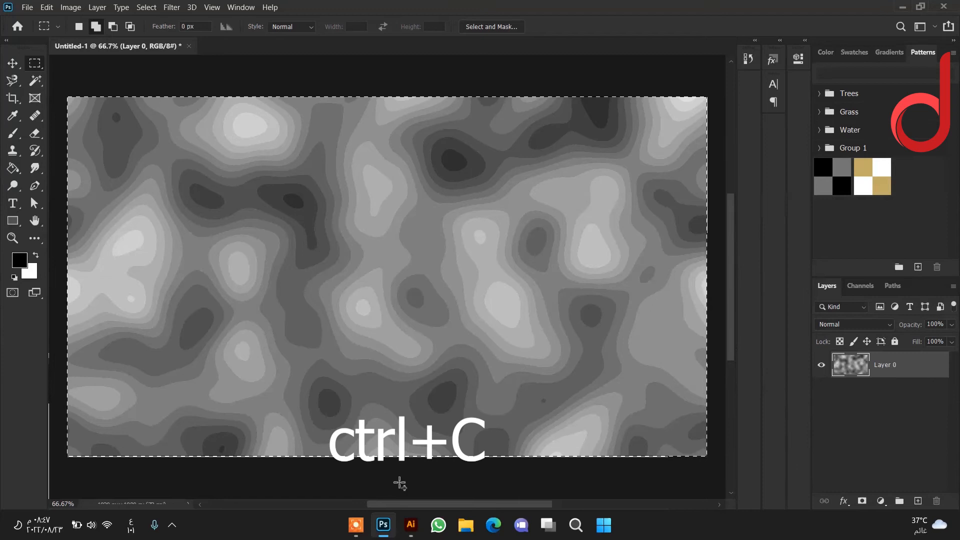
pyautogui.click(410, 526)
pyautogui.hotkey('ctrl', 'v')
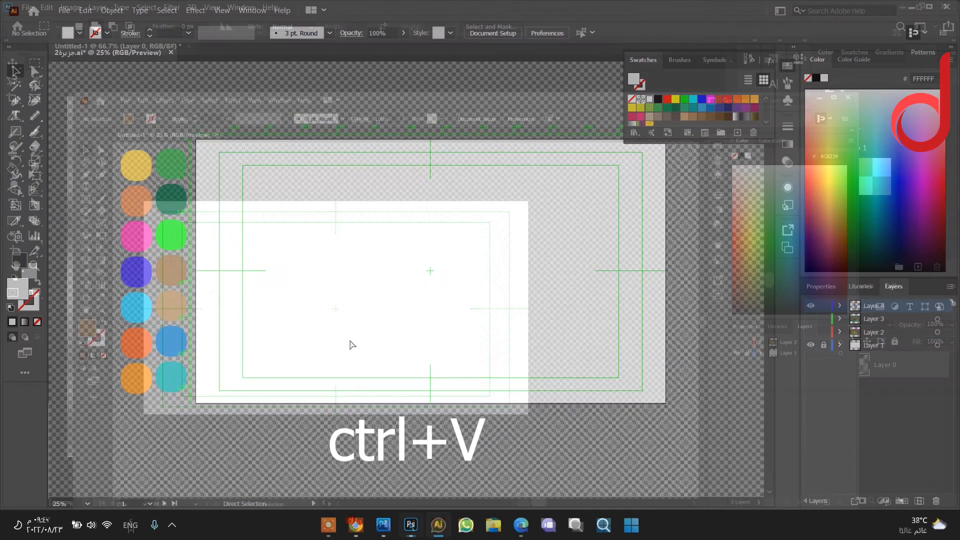
pyautogui.moveTo(414, 278)
pyautogui.mouseDown()
pyautogui.moveTo(464, 256)
pyautogui.moveTo(428, 278)
pyautogui.moveTo(416, 272)
pyautogui.mouseUp()
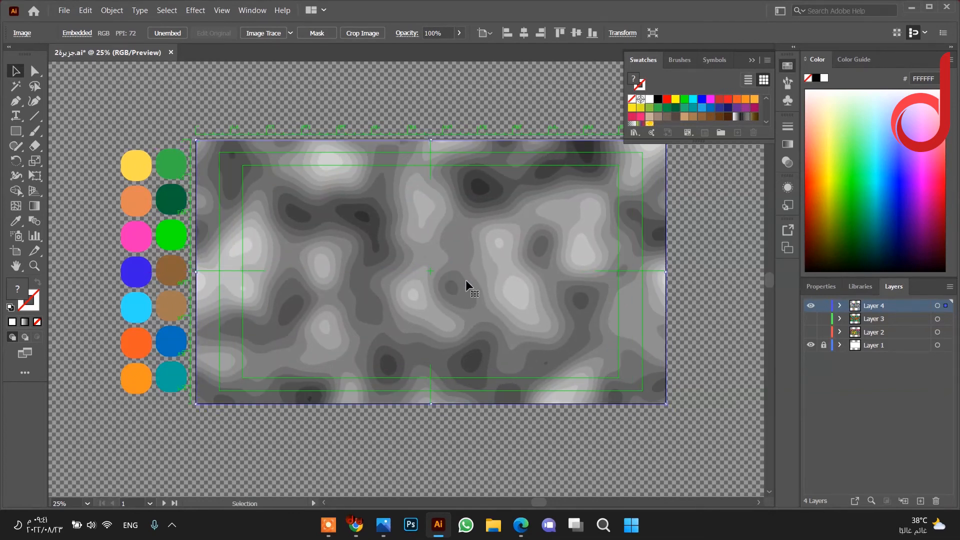
# Step: Trace the pasted grayscale image using the Shades of Gray preset of Image Trace
pyautogui.click(254, 12)
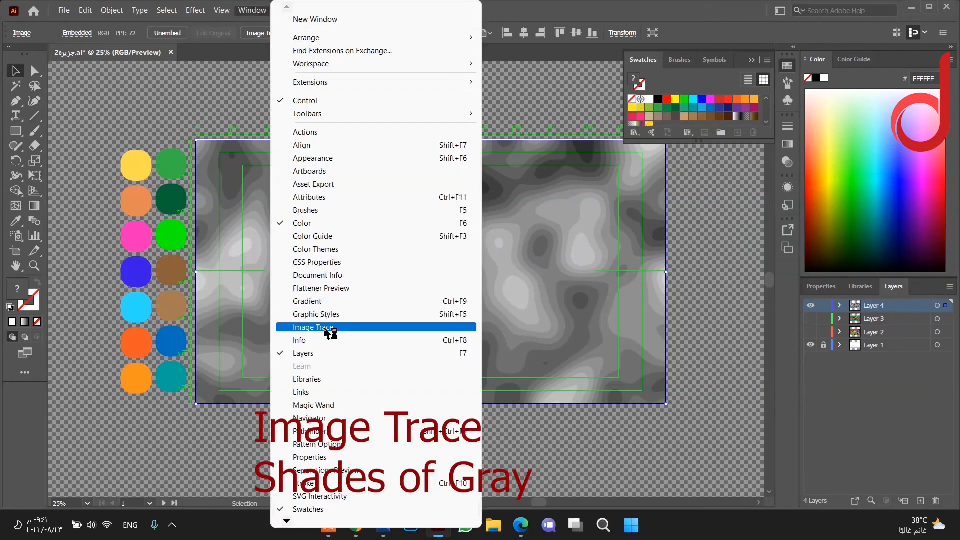
pyautogui.click(261, 100)
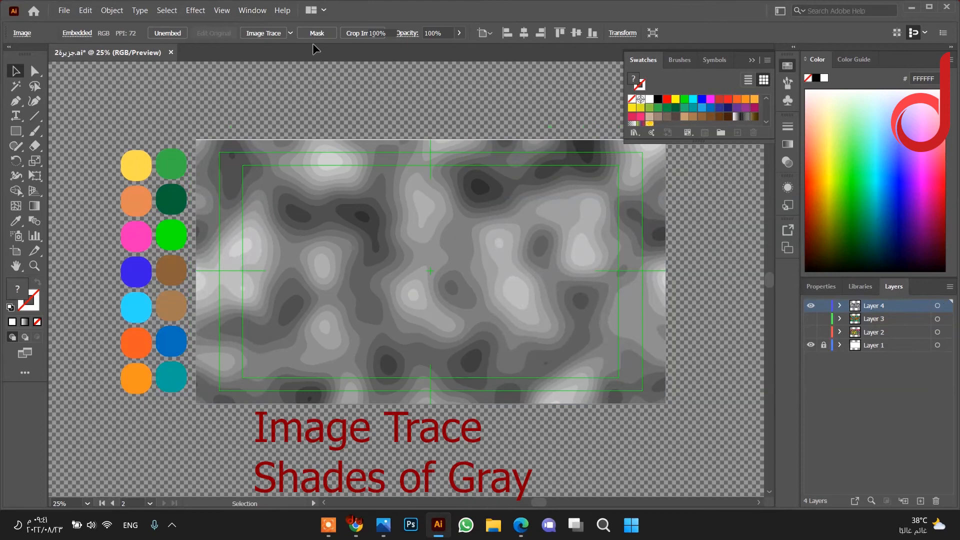
pyautogui.click(254, 70)
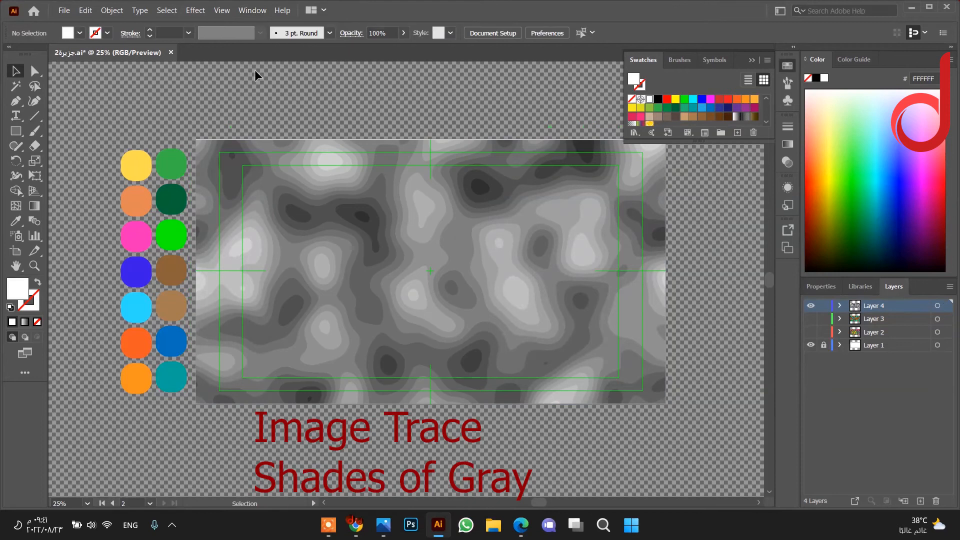
pyautogui.click(592, 254)
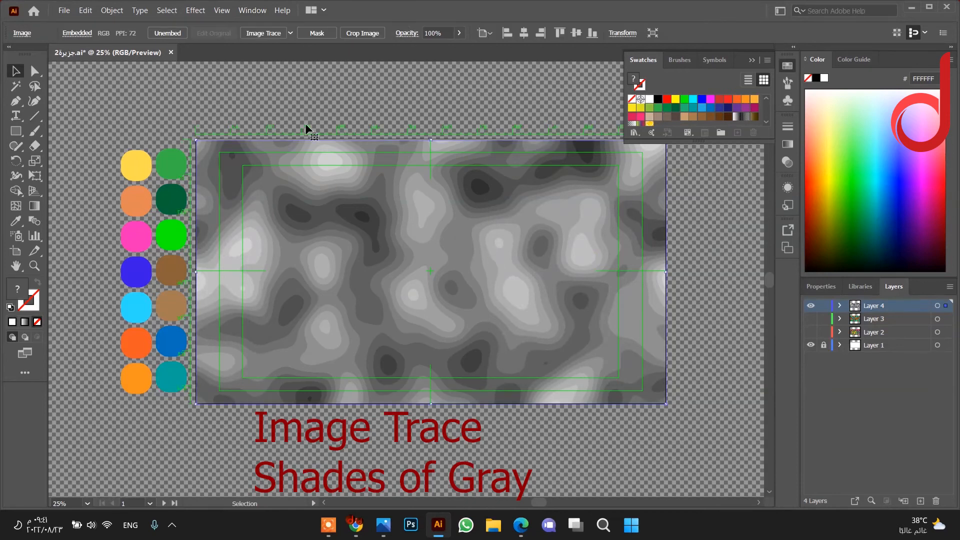
pyautogui.click(291, 33)
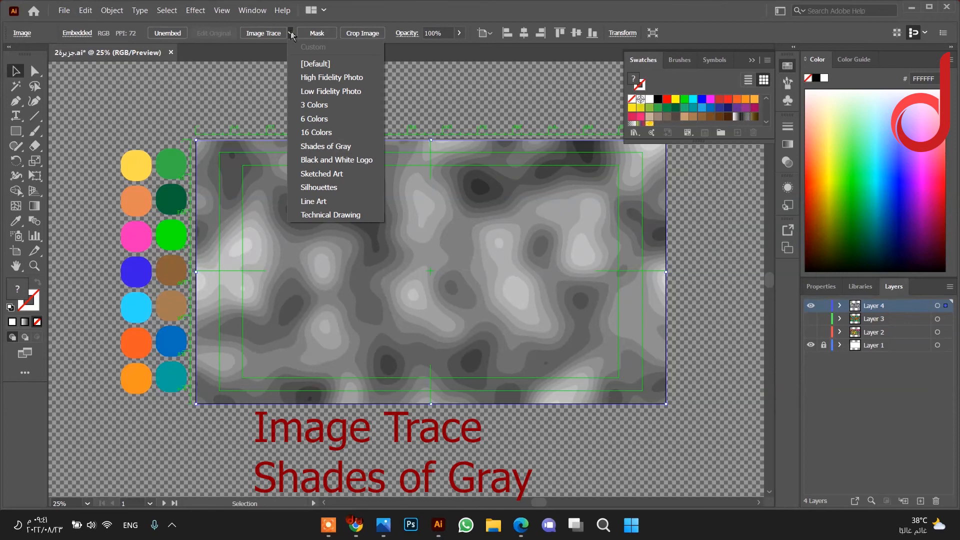
pyautogui.click(319, 146)
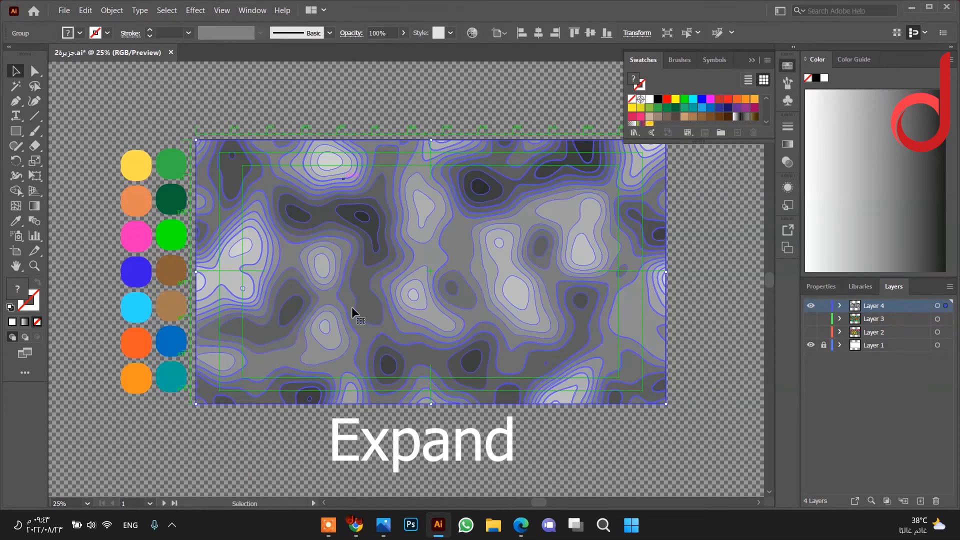
# Step: Ungroup the expanded tracing into separate paths and deselect it
pyautogui.rightClick(370, 267)
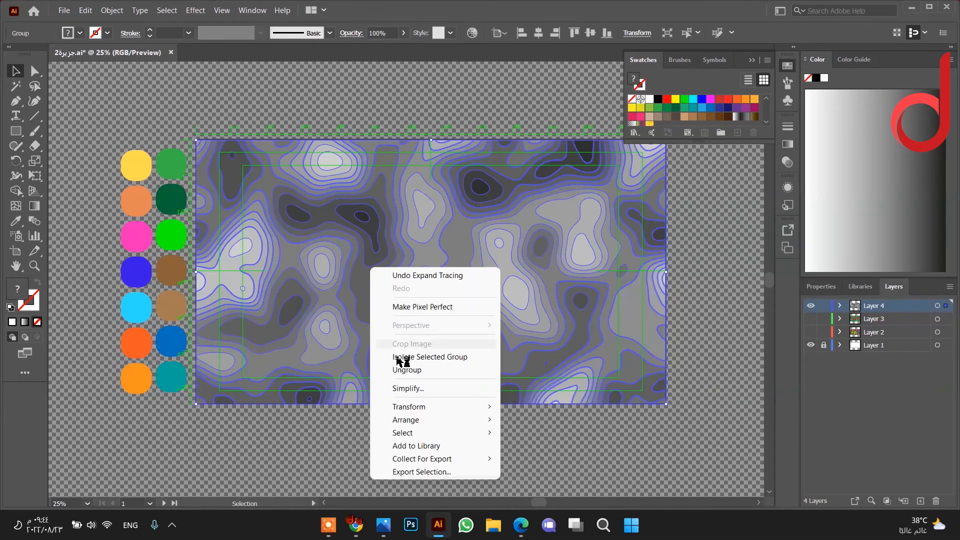
pyautogui.click(404, 370)
pyautogui.click(331, 419)
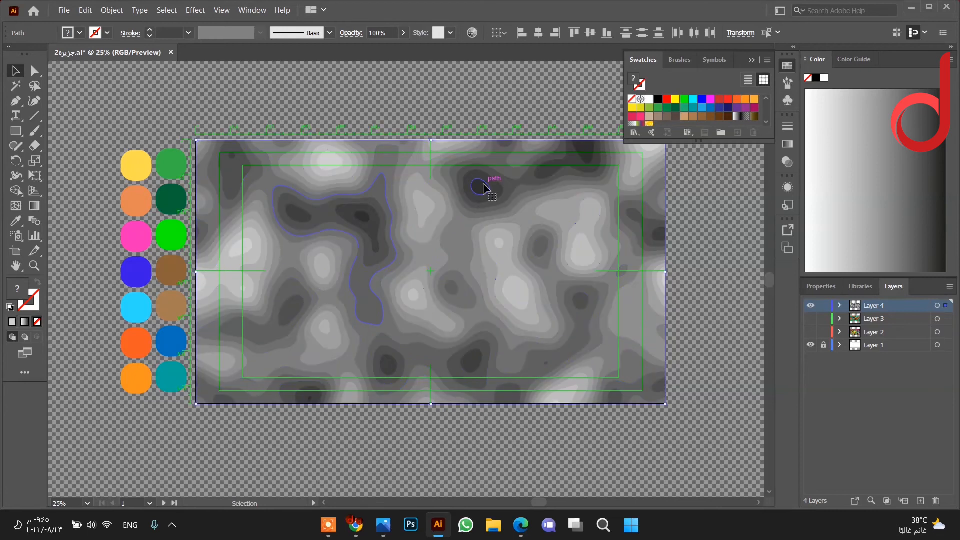
# Step: Select all shapes sharing the darkest gray fill and recolor them with the violet-blue of the sample circles using the Eyedropper
pyautogui.click(484, 187)
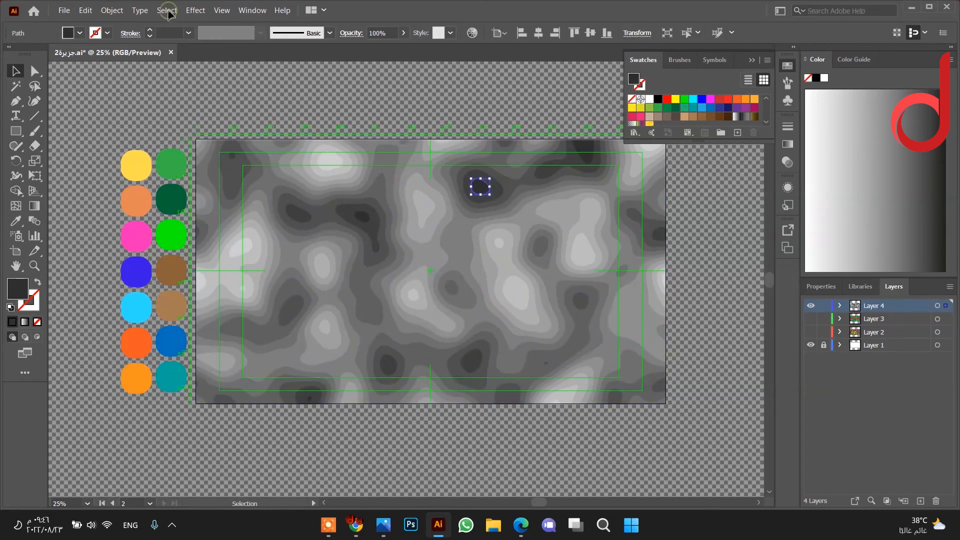
pyautogui.click(168, 10)
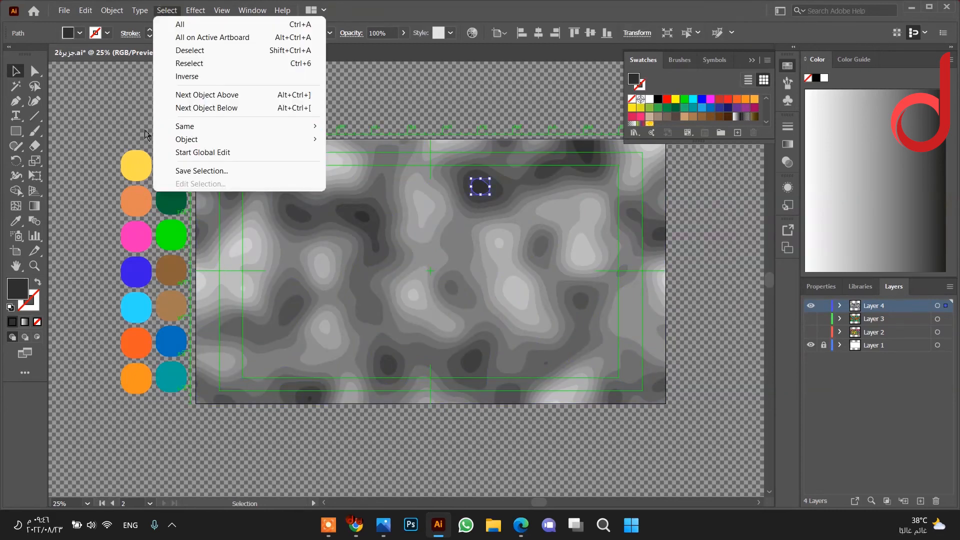
pyautogui.moveTo(140, 137)
pyautogui.click(98, 180)
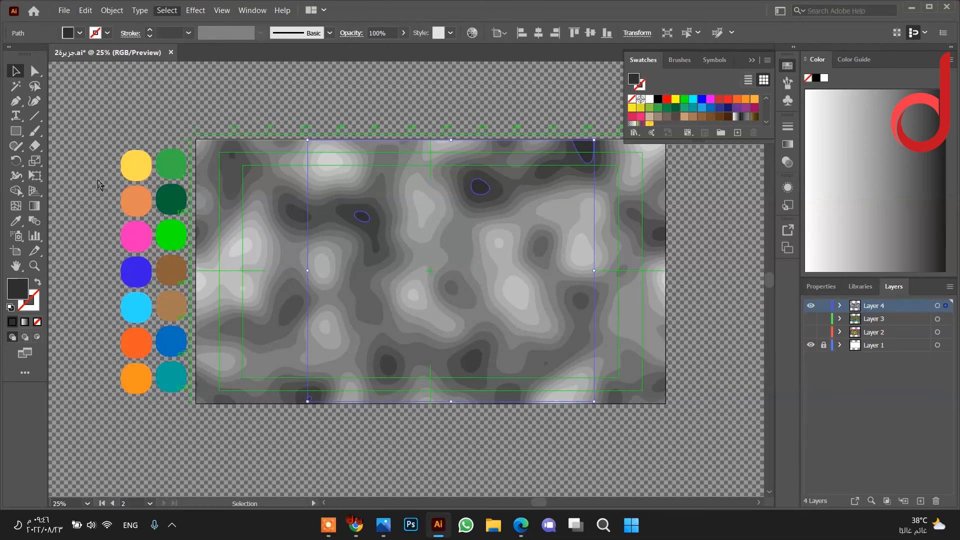
pyautogui.press('i')
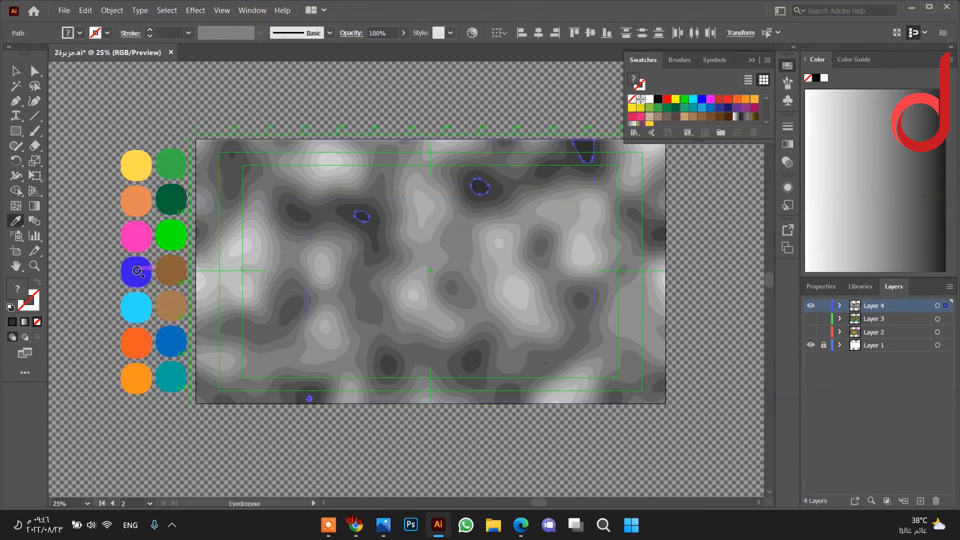
pyautogui.click(137, 271)
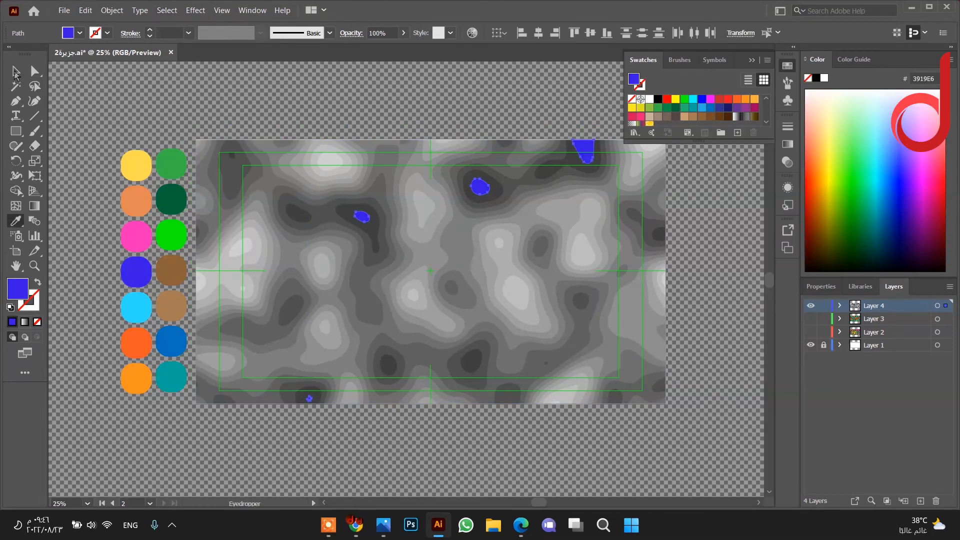
# Step: Select all similar dark gray shapes surrounding the violet-blue spots and recolor them with the teal sample color
pyautogui.press('v')
pyautogui.click(502, 190)
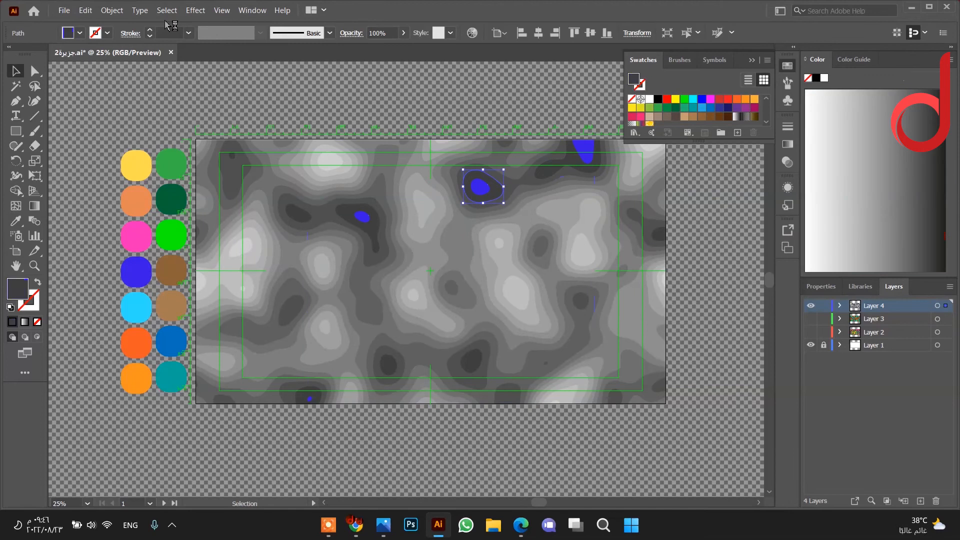
pyautogui.click(699, 33)
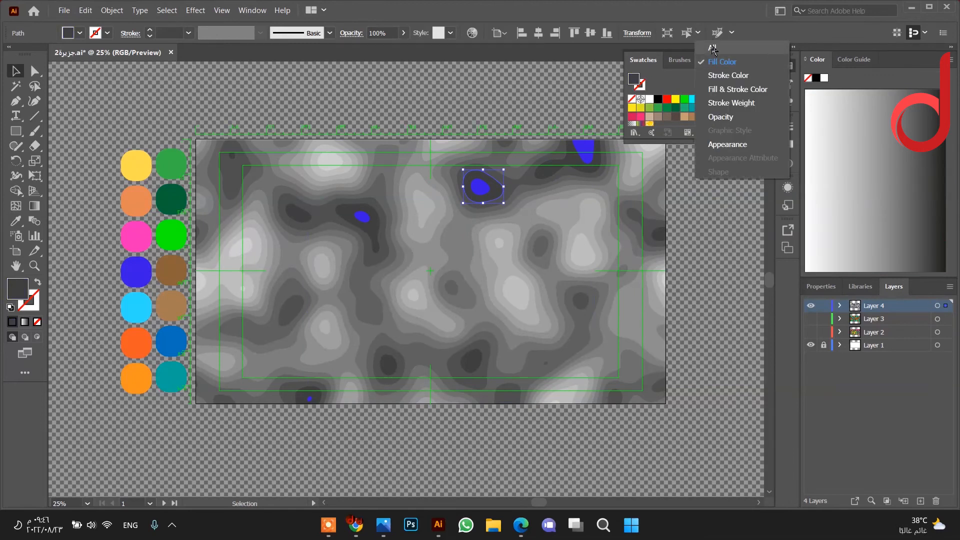
pyautogui.click(712, 48)
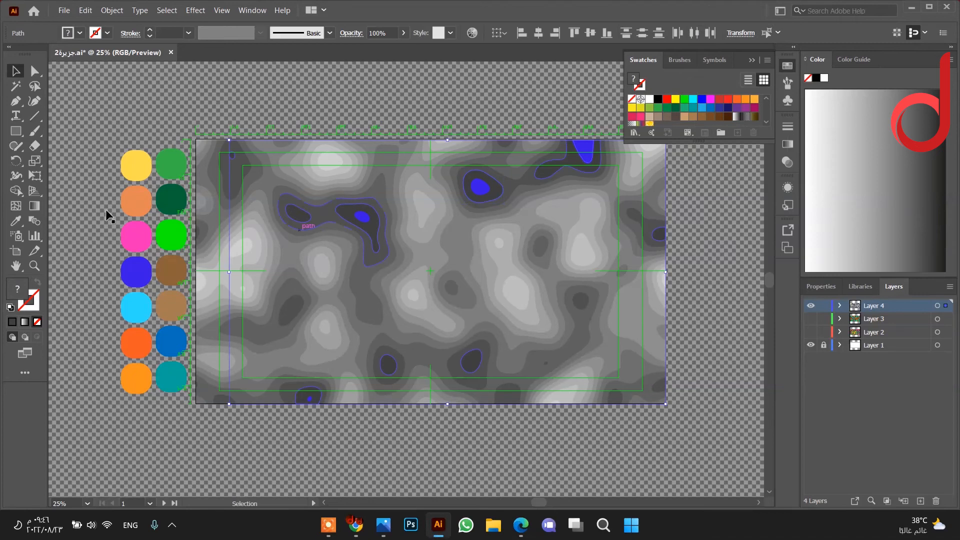
pyautogui.click(16, 221)
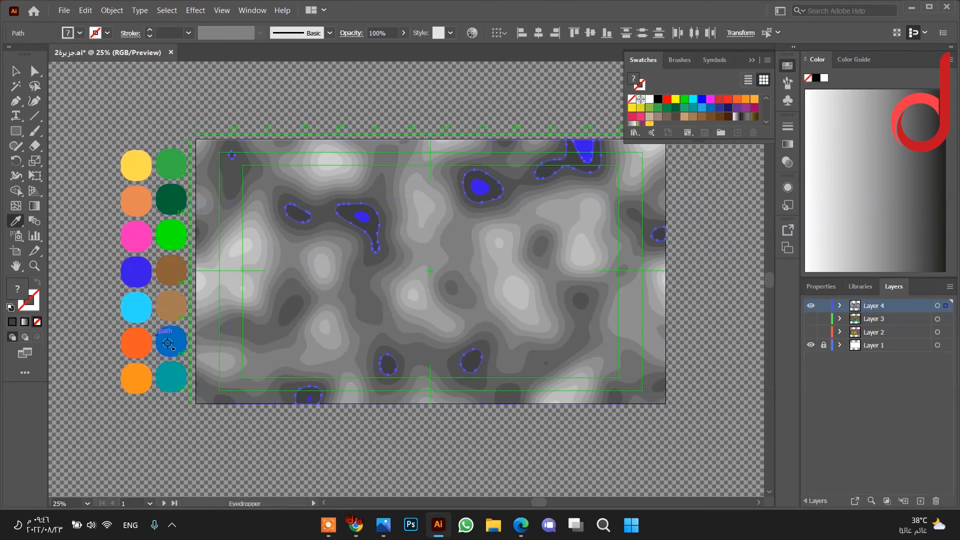
pyautogui.click(175, 374)
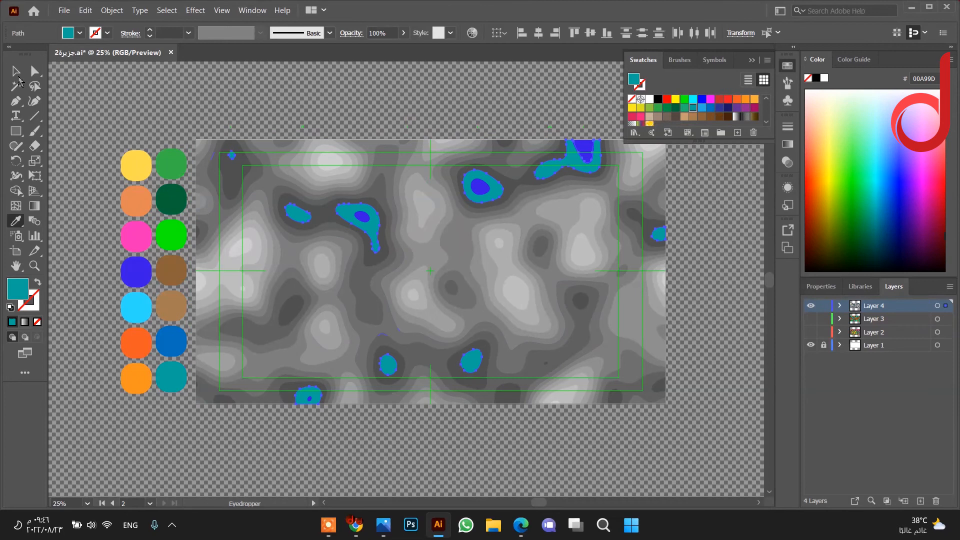
# Step: Select every shape with the same fill color as the gray band around the teal areas and recolor them with the medium blue sample
pyautogui.click(17, 72)
pyautogui.hotkey('ctrl', 'shift', 'a')
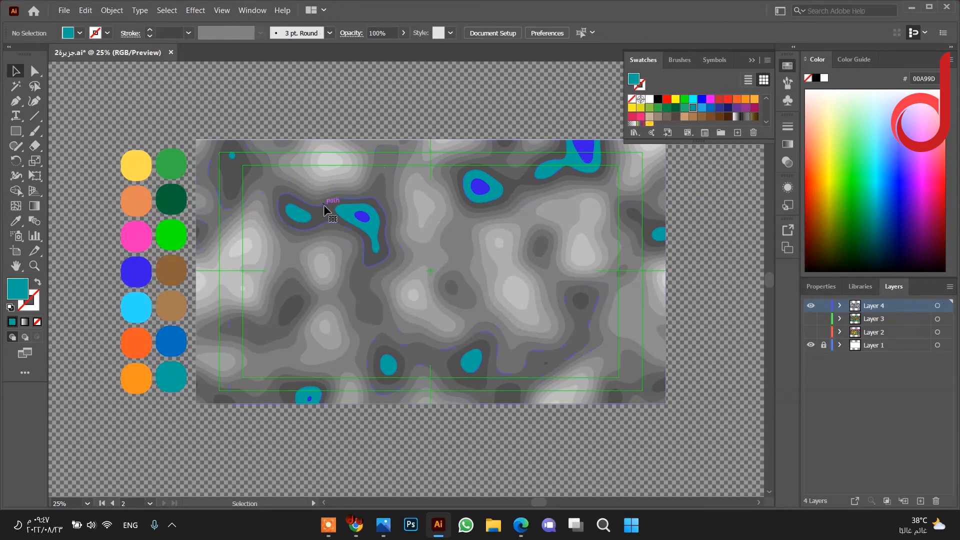
pyautogui.click(323, 205)
pyautogui.click(698, 32)
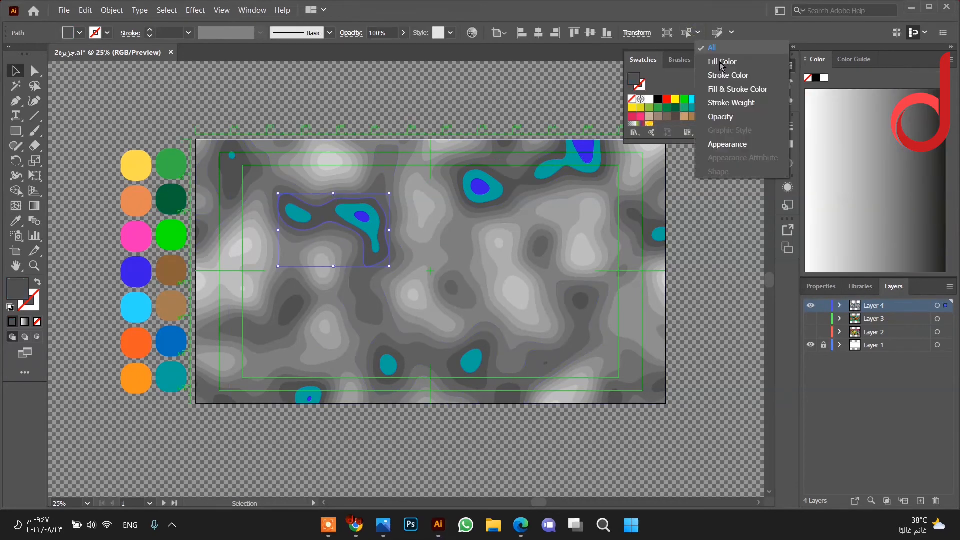
pyautogui.click(722, 63)
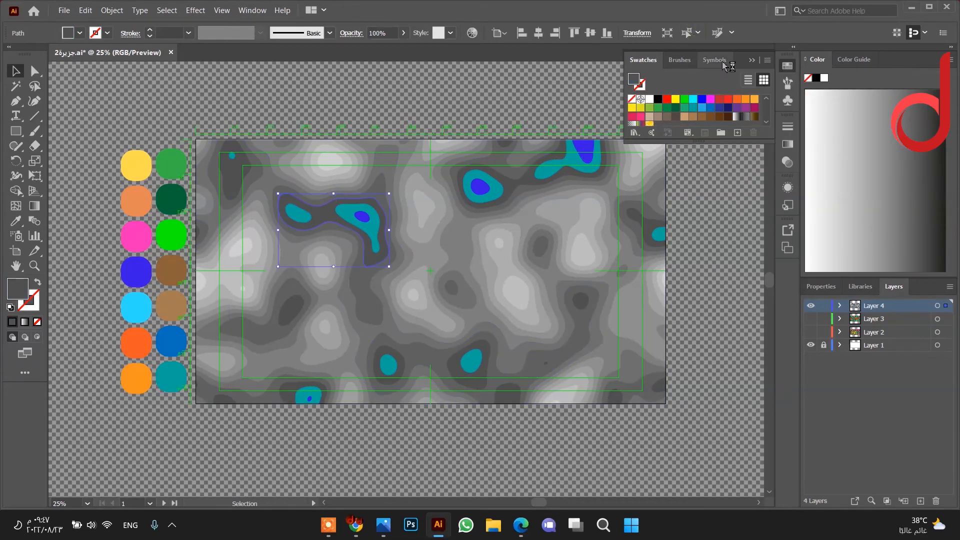
pyautogui.press('i')
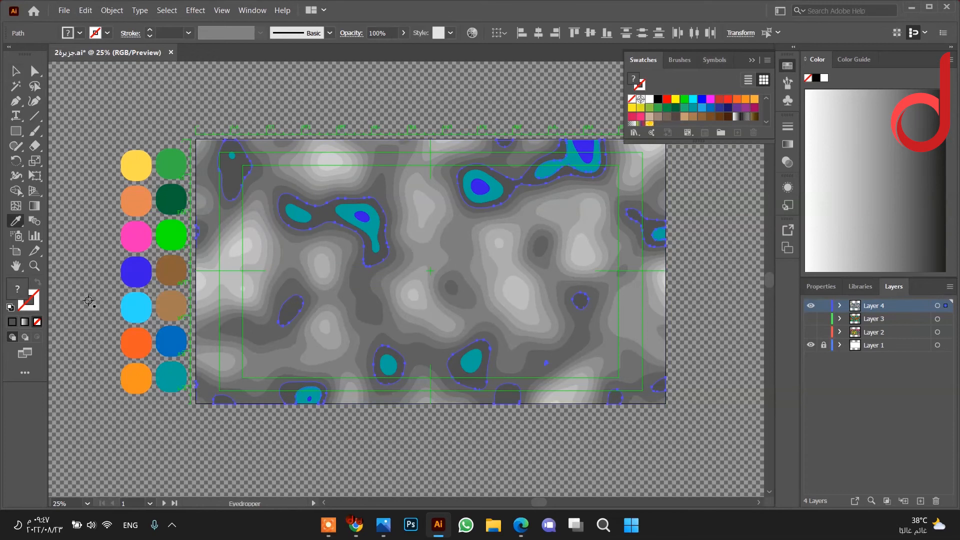
pyautogui.click(167, 338)
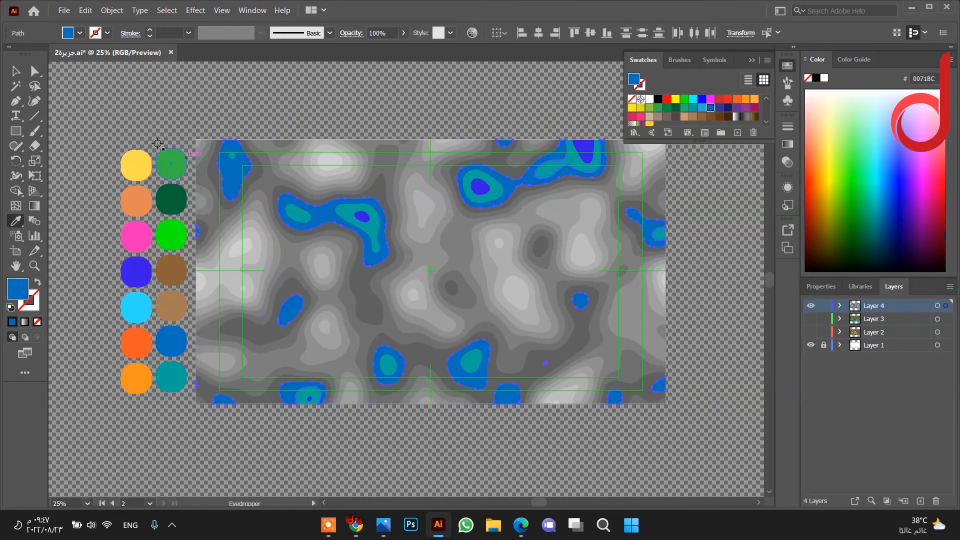
# Step: Select all shapes matching the gray band around the medium blue areas and recolor them with the light blue sample color
pyautogui.click(16, 70)
pyautogui.click(249, 188)
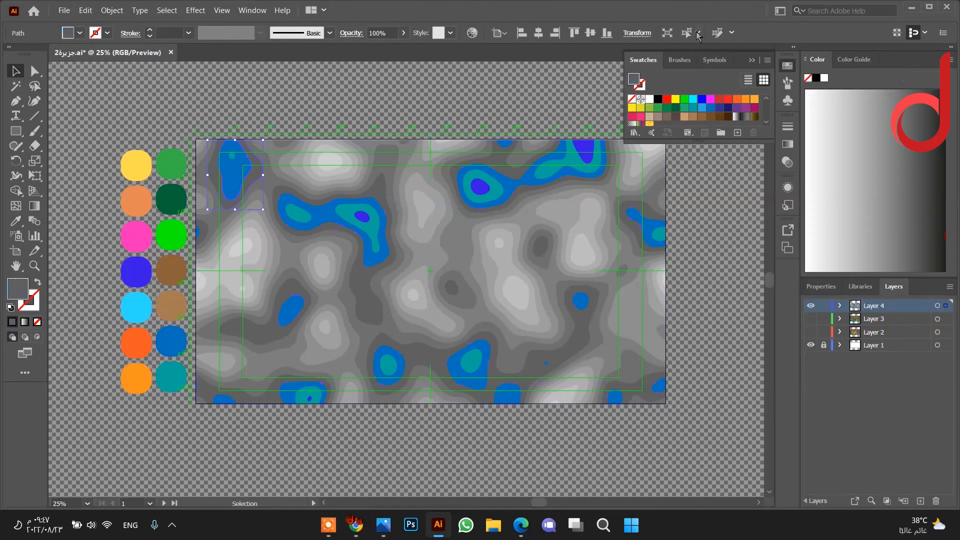
pyautogui.click(699, 33)
pyautogui.click(720, 54)
pyautogui.press('i')
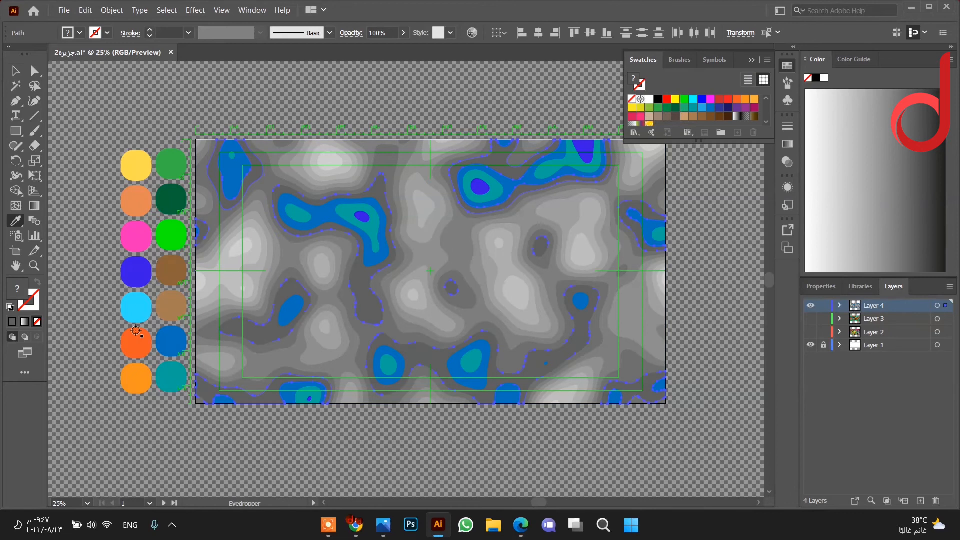
pyautogui.click(174, 376)
pyautogui.click(169, 352)
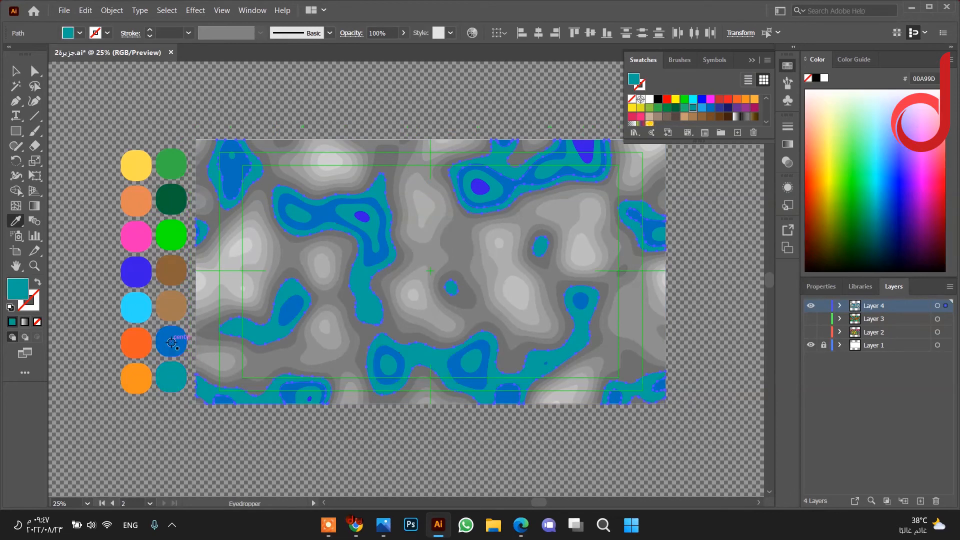
pyautogui.click(136, 310)
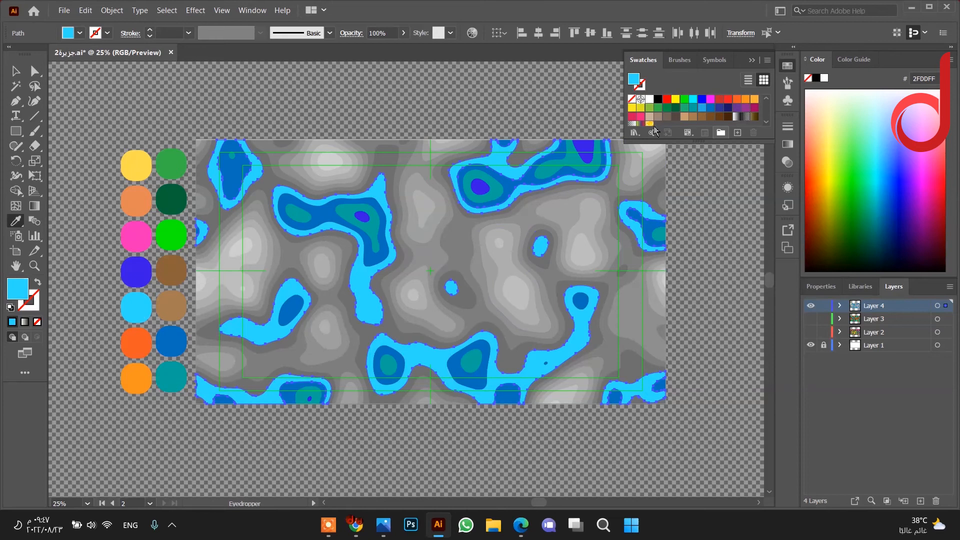
# Step: Select all shapes matching the gray band around the light blue areas and recolor them with the salmon-orange sample color
pyautogui.click(15, 71)
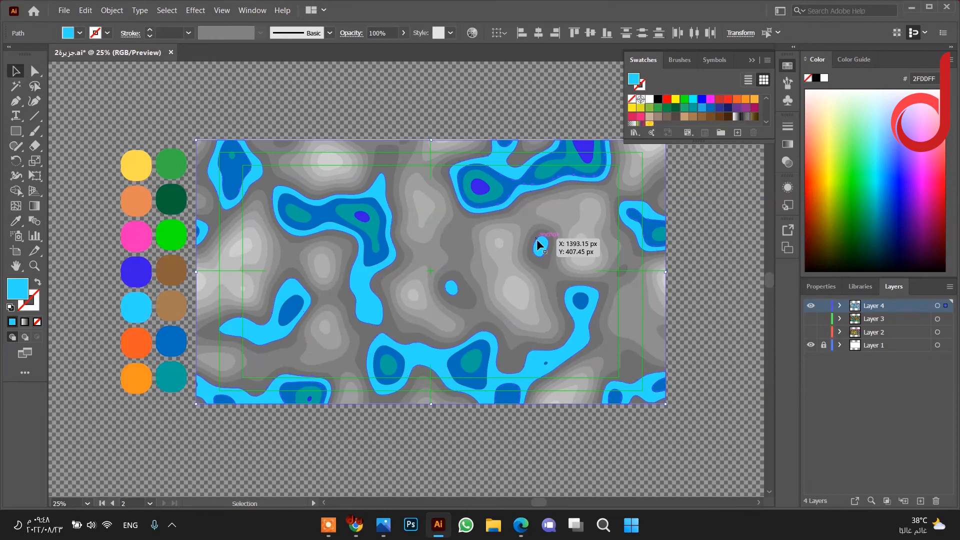
pyautogui.click(342, 234)
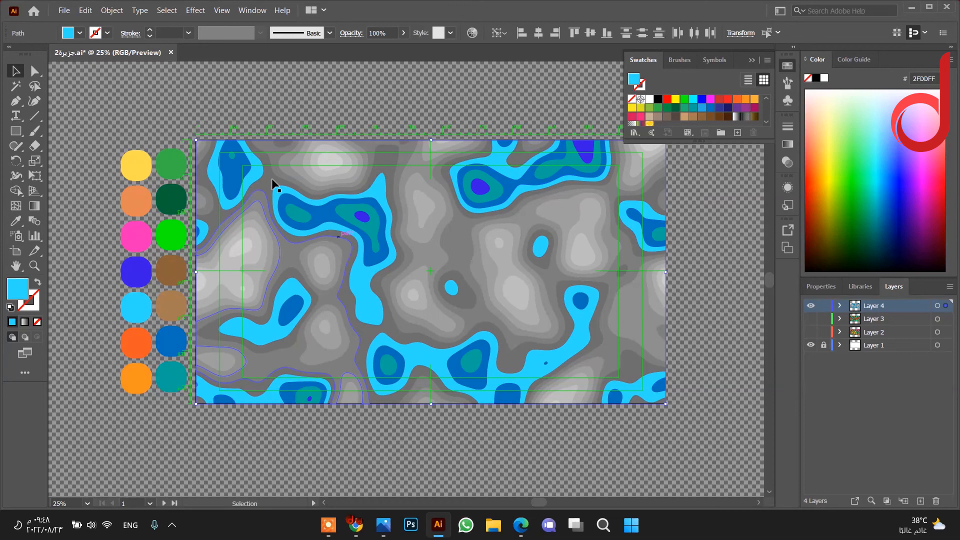
pyautogui.click(261, 188)
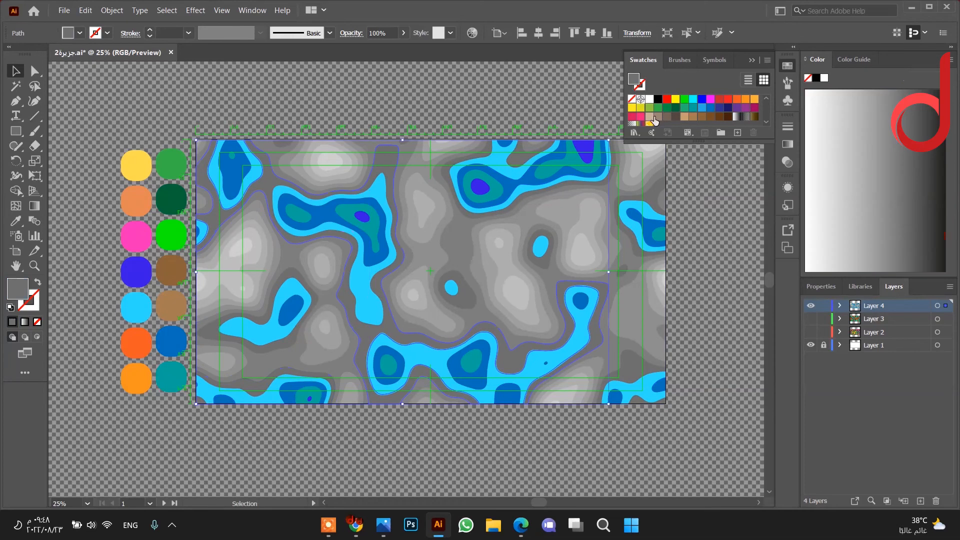
pyautogui.click(698, 33)
pyautogui.click(725, 62)
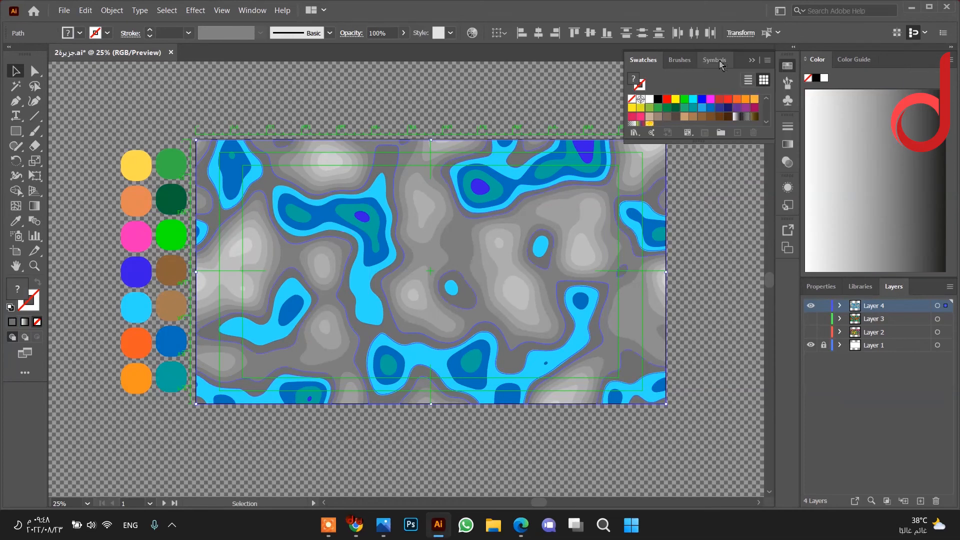
pyautogui.press('i')
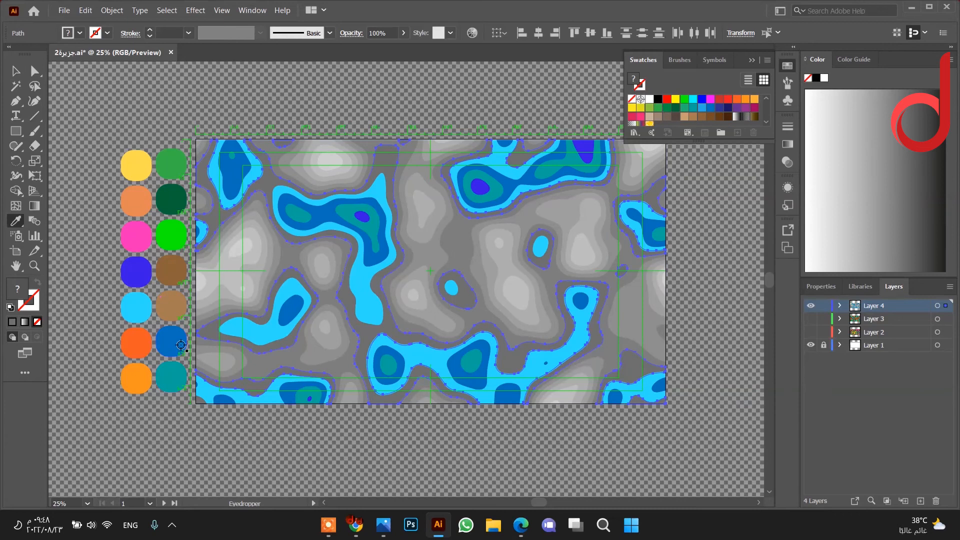
pyautogui.click(177, 299)
pyautogui.click(141, 206)
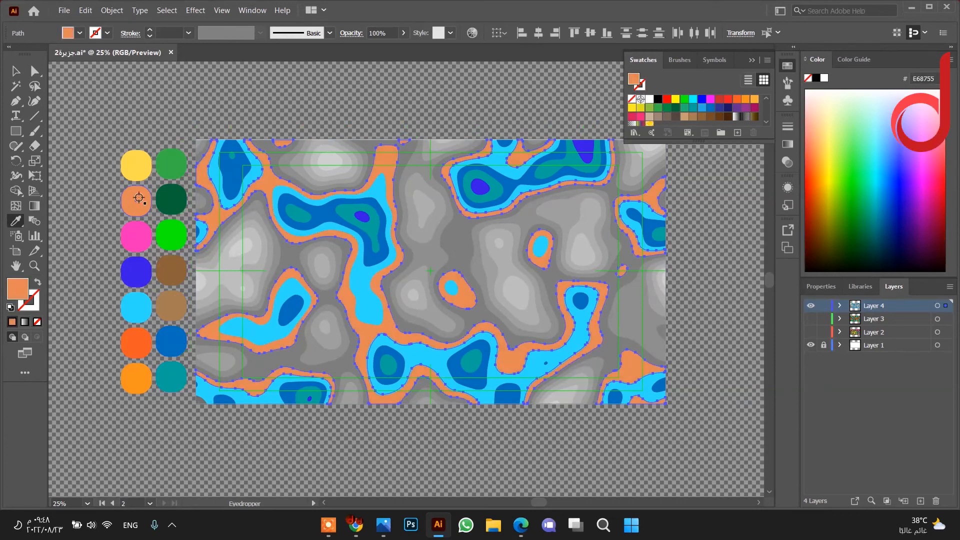
pyautogui.click(142, 170)
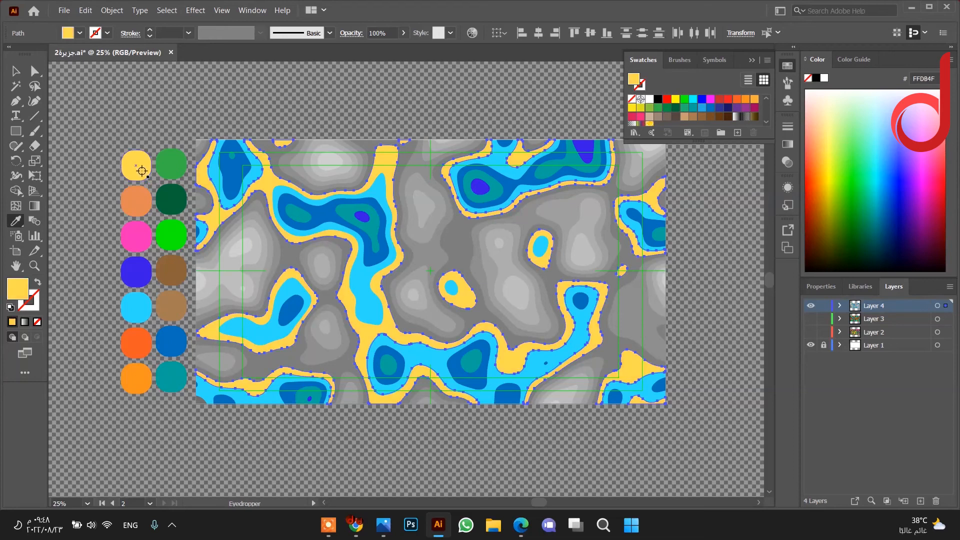
pyautogui.click(141, 199)
# Step: Select every shape sharing the fill color of the gray band beside the salmon-orange areas and recolor them with the dark brown sample
pyautogui.press('v')
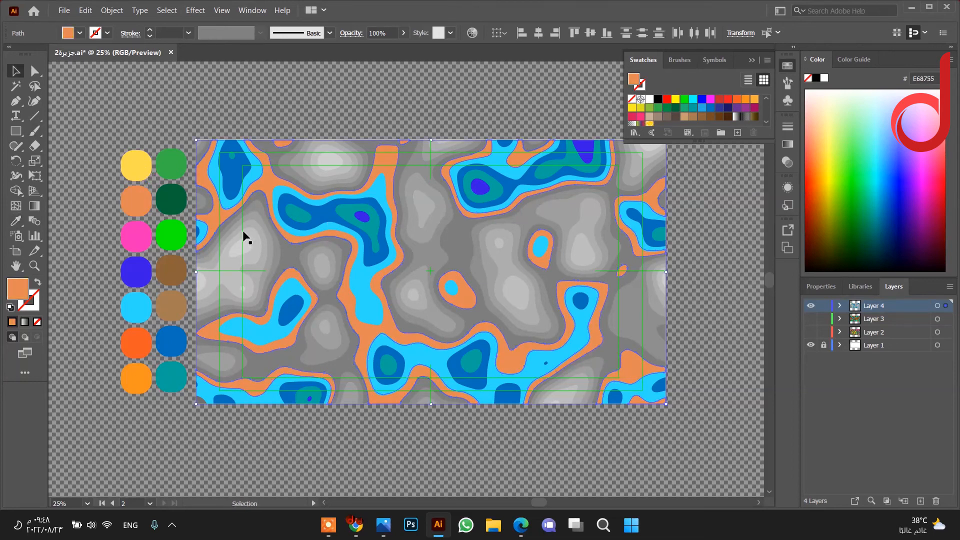
pyautogui.click(257, 194)
pyautogui.click(691, 33)
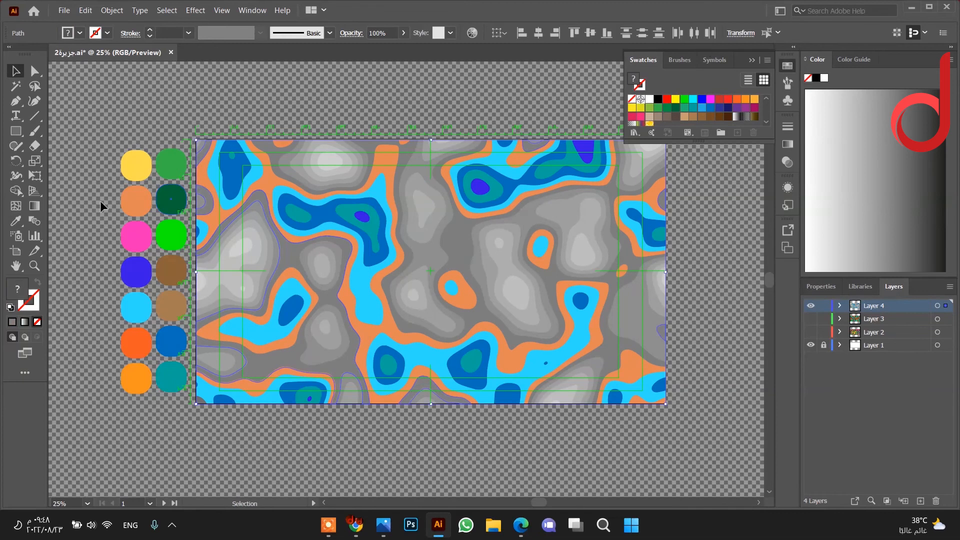
pyautogui.click(16, 223)
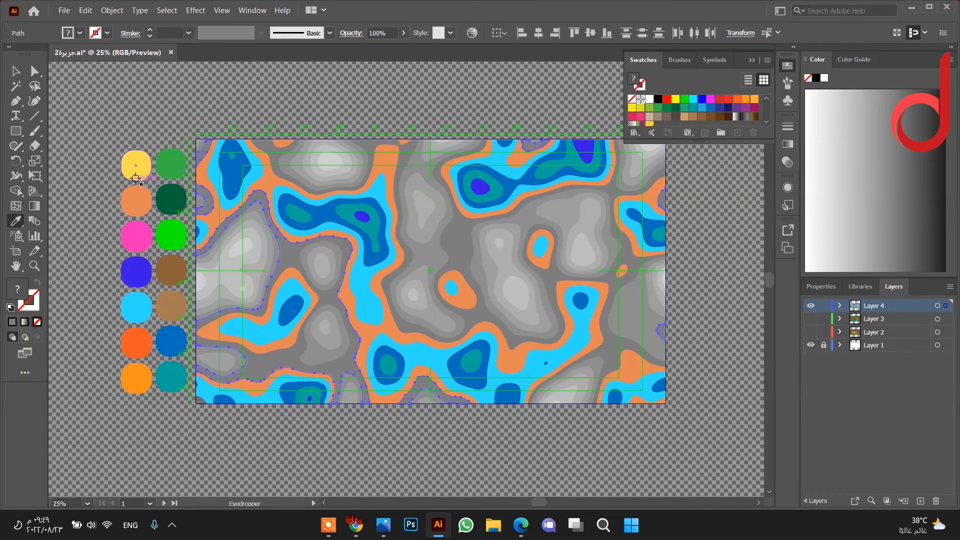
pyautogui.click(170, 304)
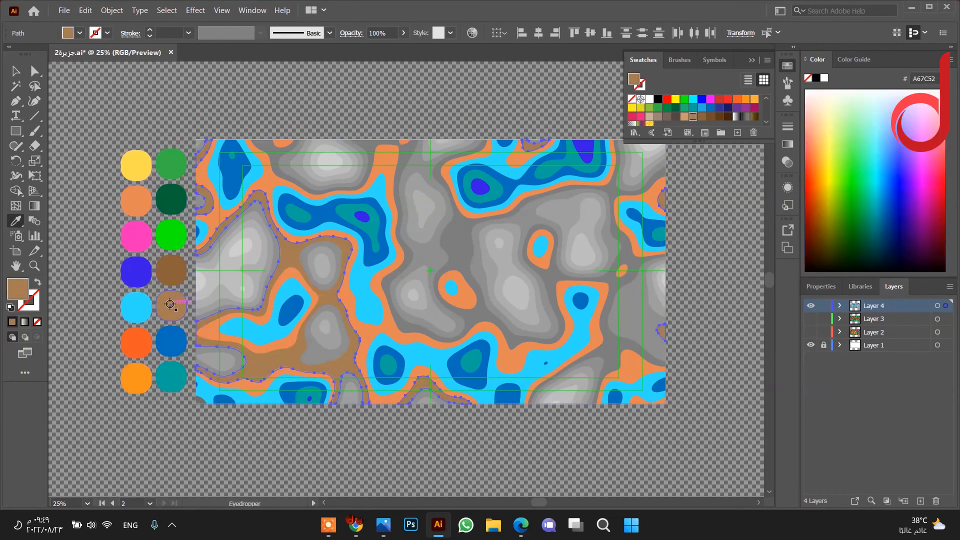
pyautogui.click(171, 270)
# Step: Select shapes with the same fill color as the central gray area around the salmon-orange bands and recolor them with the yellow sample
pyautogui.press('v')
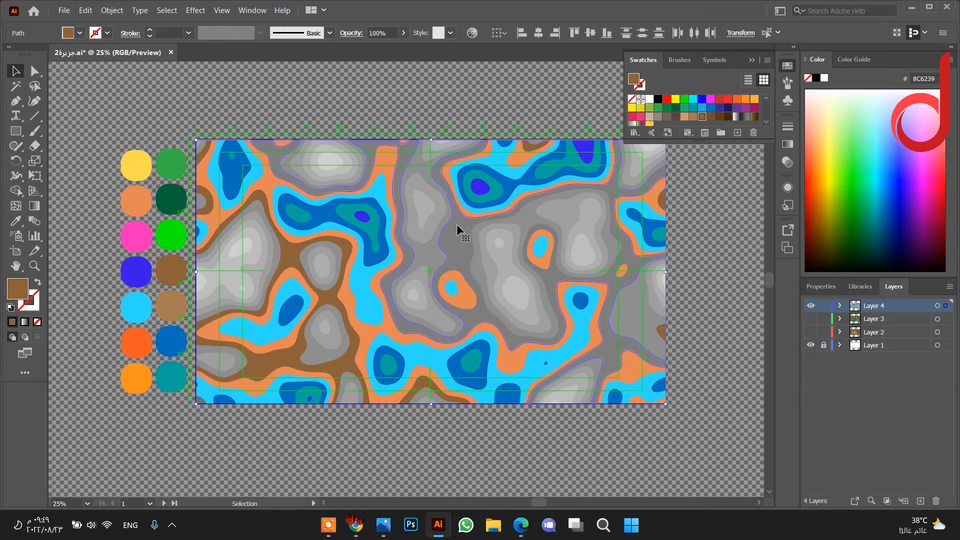
pyautogui.click(457, 224)
pyautogui.click(698, 33)
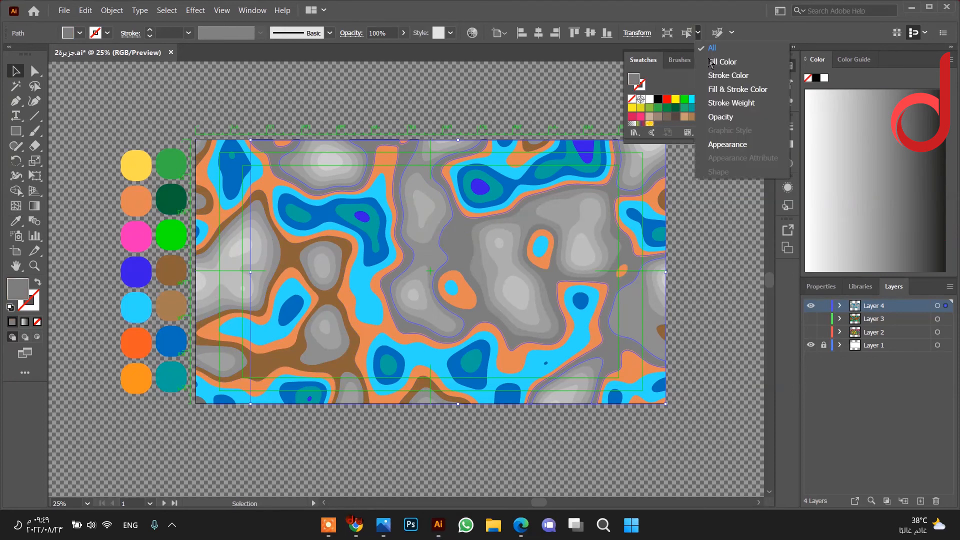
pyautogui.click(711, 62)
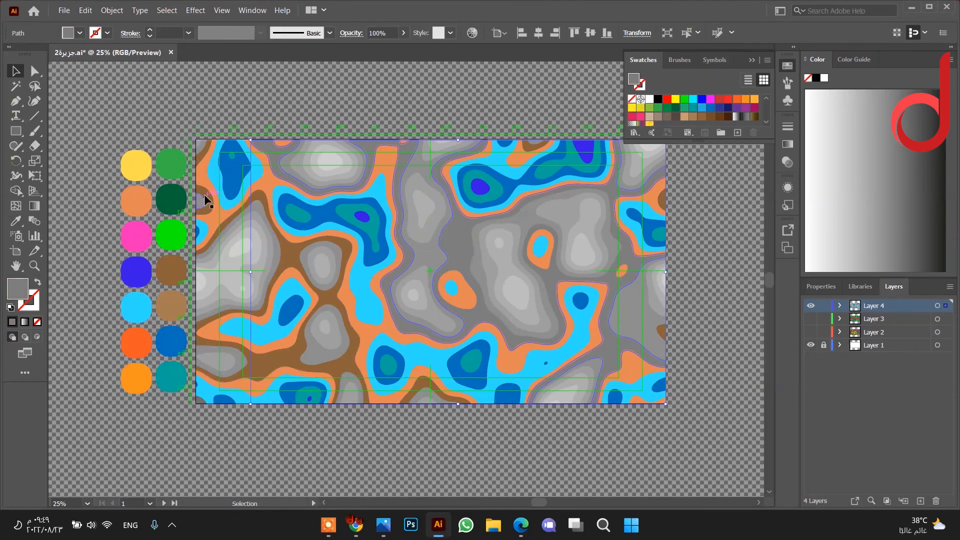
pyautogui.press('i')
pyautogui.click(136, 165)
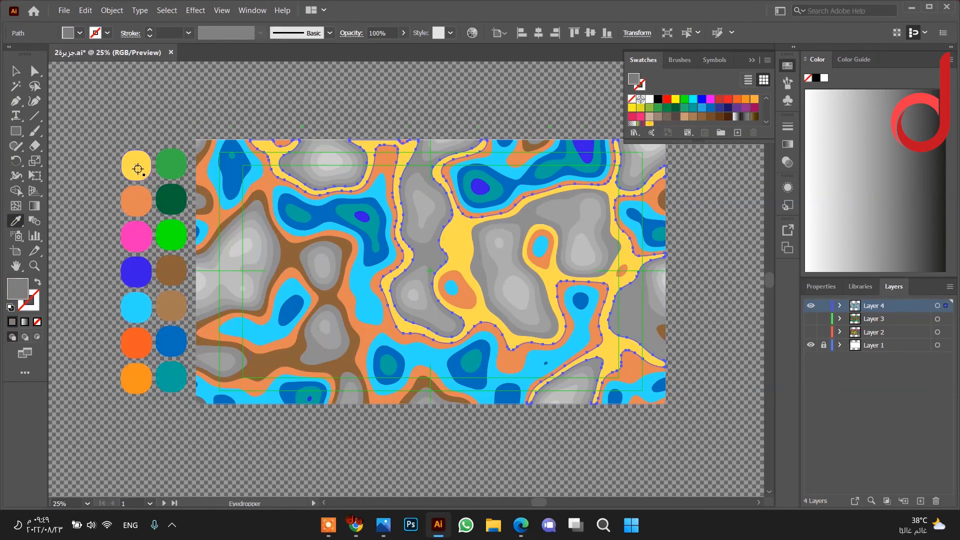
# Step: Select all shapes similar to the outer gray band inside the yellow outlines and recolor them with the red-orange sample color
pyautogui.press('v')
pyautogui.click(433, 257)
pyautogui.click(698, 33)
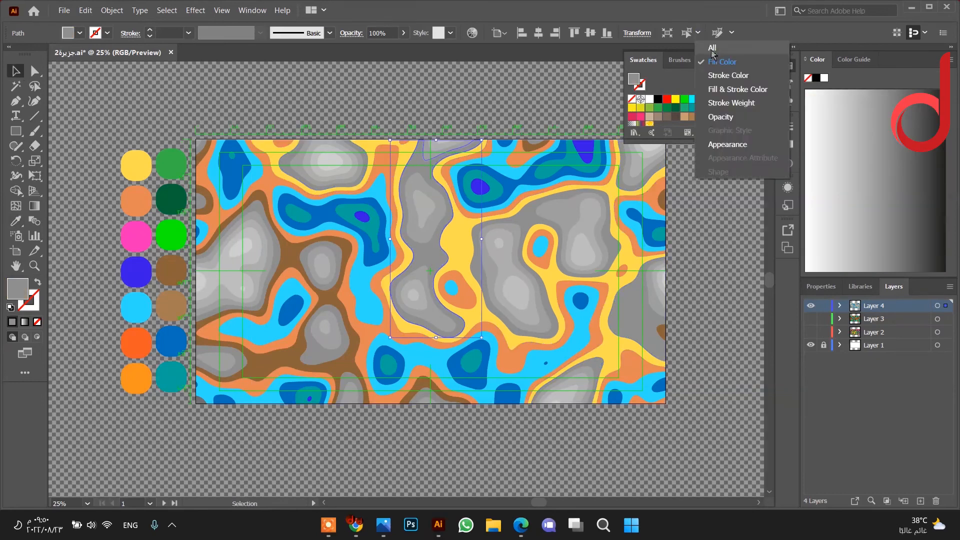
pyautogui.click(712, 49)
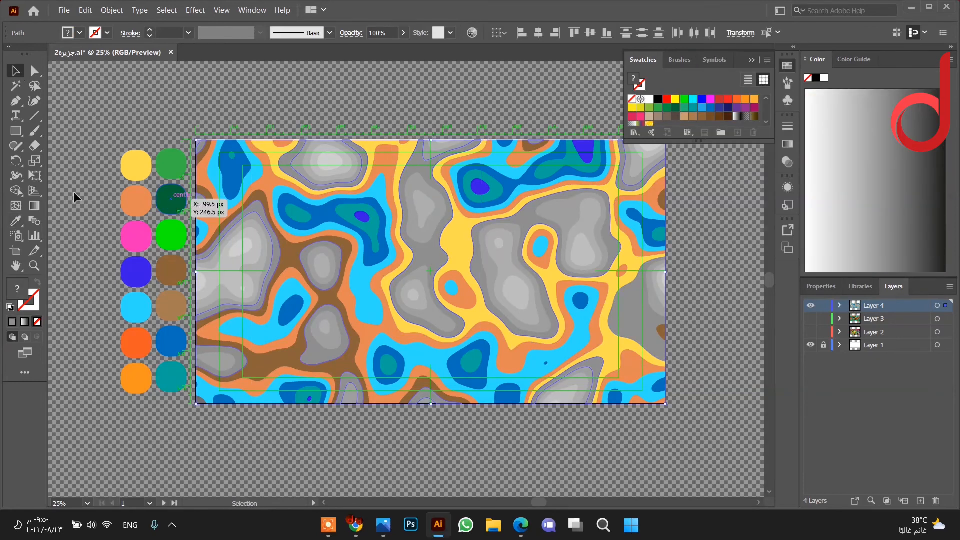
pyautogui.press('i')
pyautogui.click(171, 199)
pyautogui.click(170, 163)
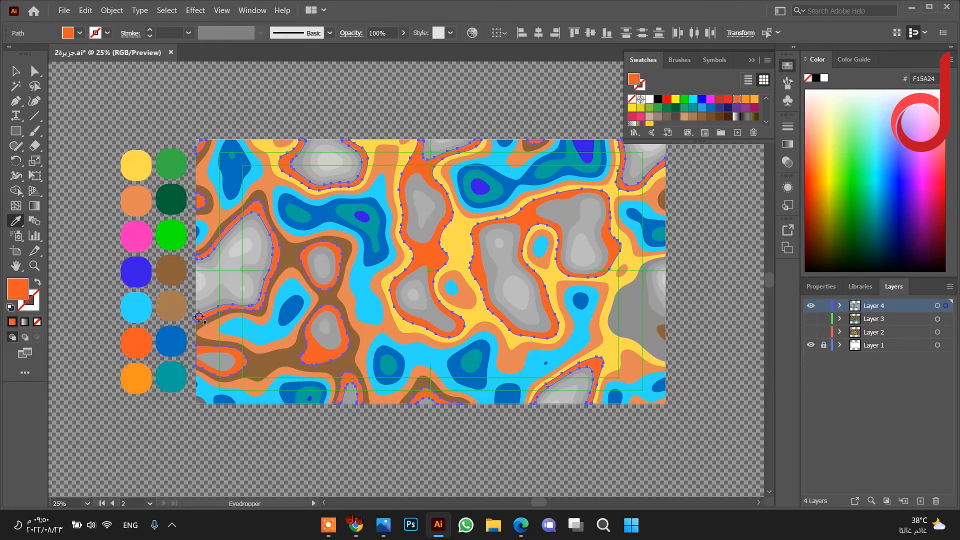
pyautogui.click(171, 306)
pyautogui.click(136, 378)
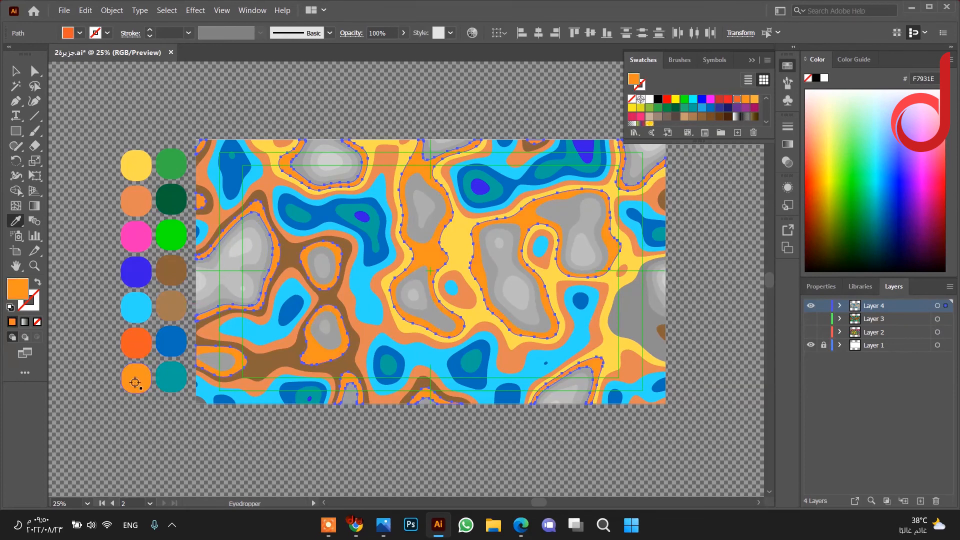
pyautogui.click(137, 346)
# Step: Select all shapes sharing the fill color of the gray band inside the red-orange outlines and recolor them with the bright green sample
pyautogui.press('v')
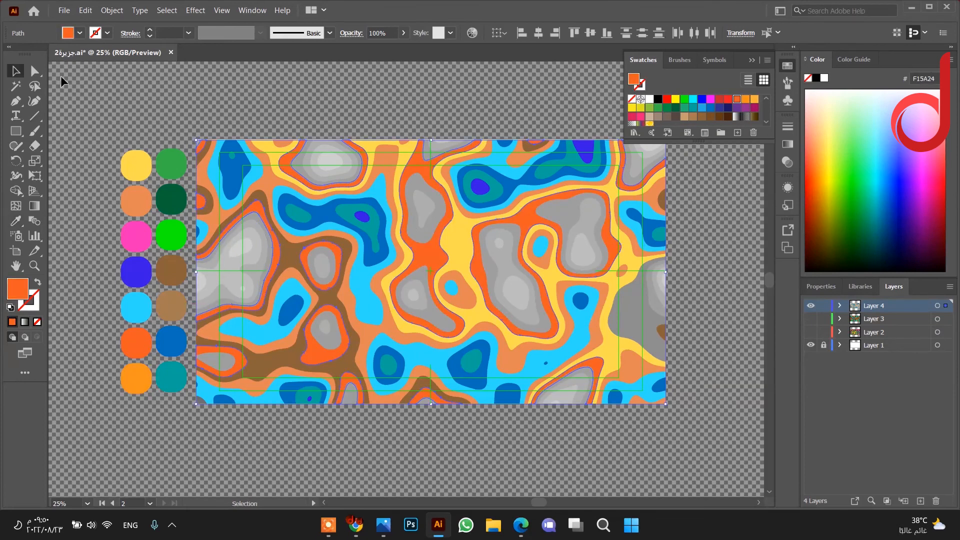
pyautogui.click(349, 176)
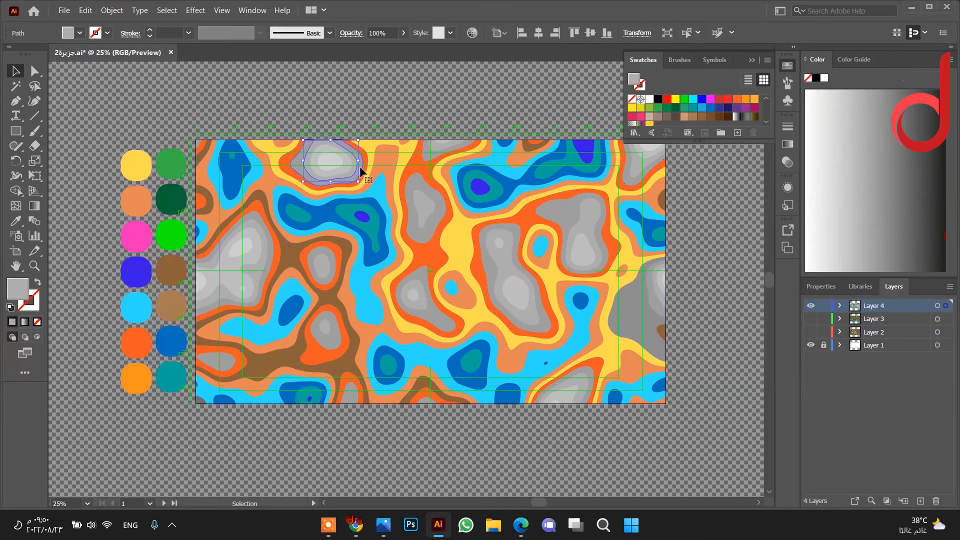
pyautogui.click(698, 32)
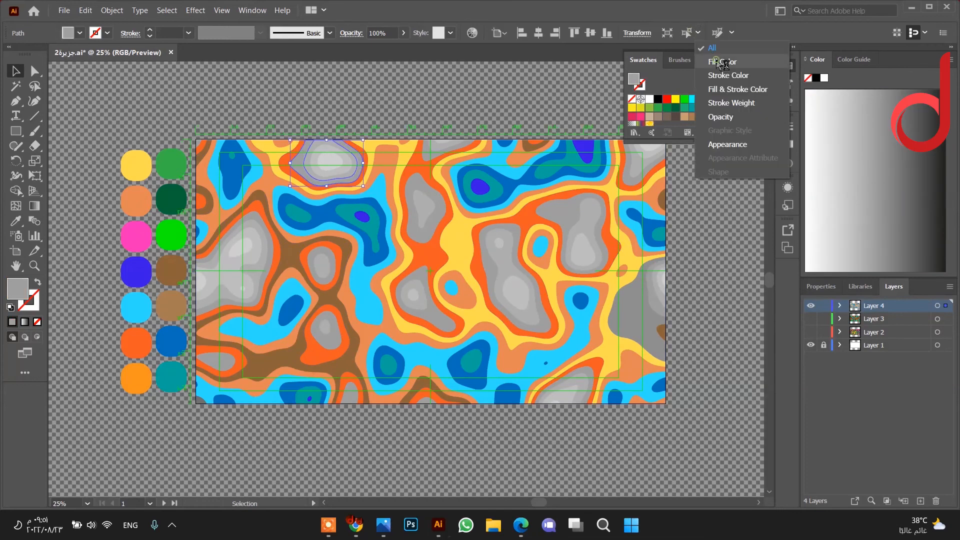
pyautogui.click(718, 64)
pyautogui.press('i')
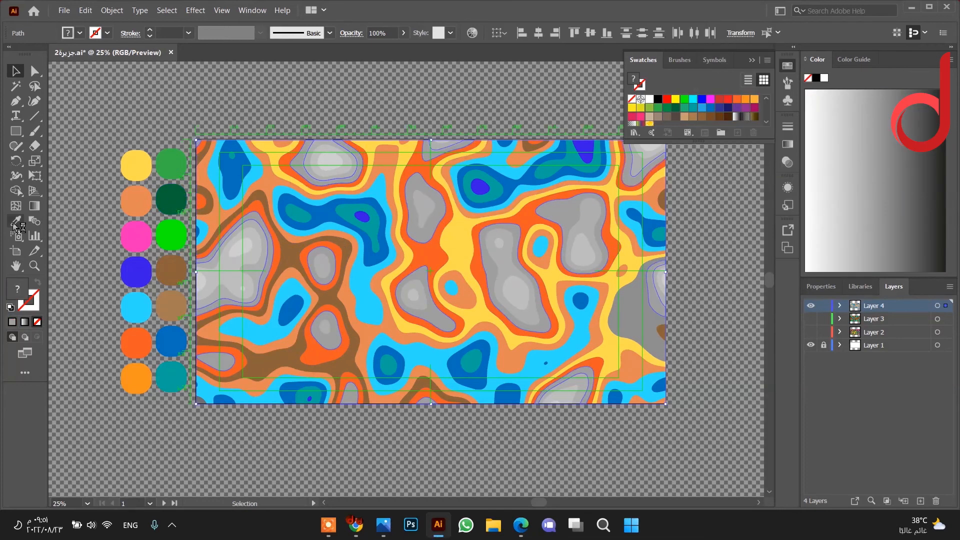
pyautogui.click(169, 234)
# Step: Select every shape with the fill color of the gray band inside the bright green areas and recolor them with the dark green sample
pyautogui.press('v')
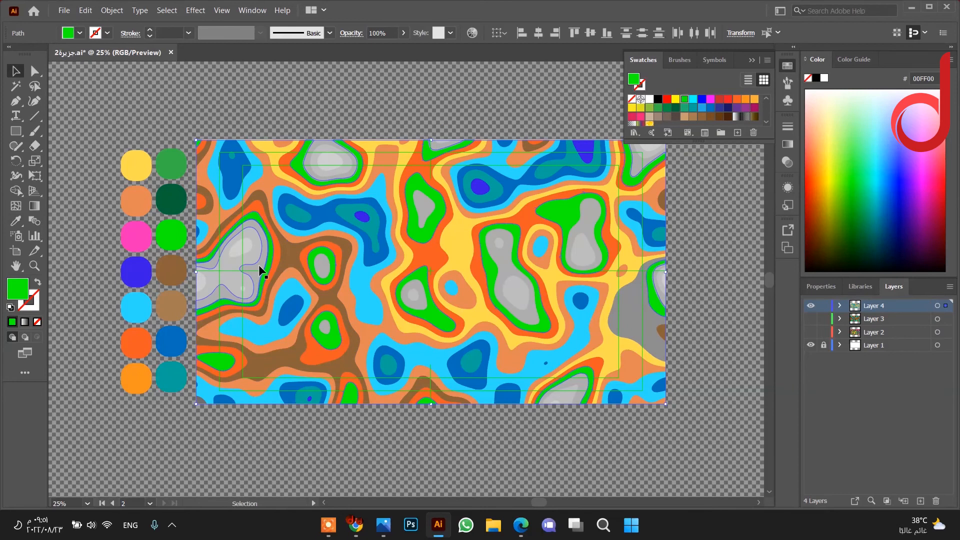
pyautogui.click(259, 266)
pyautogui.click(698, 33)
pyautogui.click(718, 63)
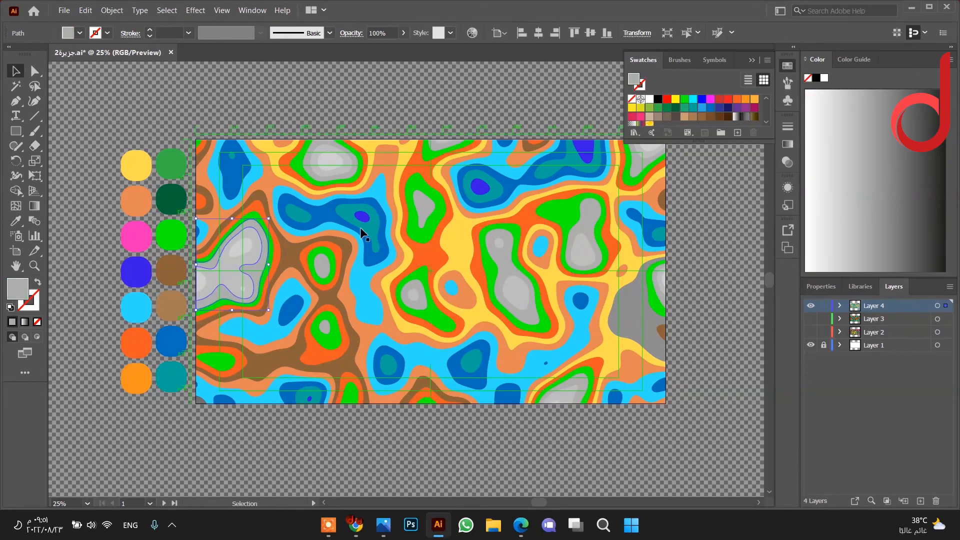
pyautogui.click(16, 220)
pyautogui.click(171, 198)
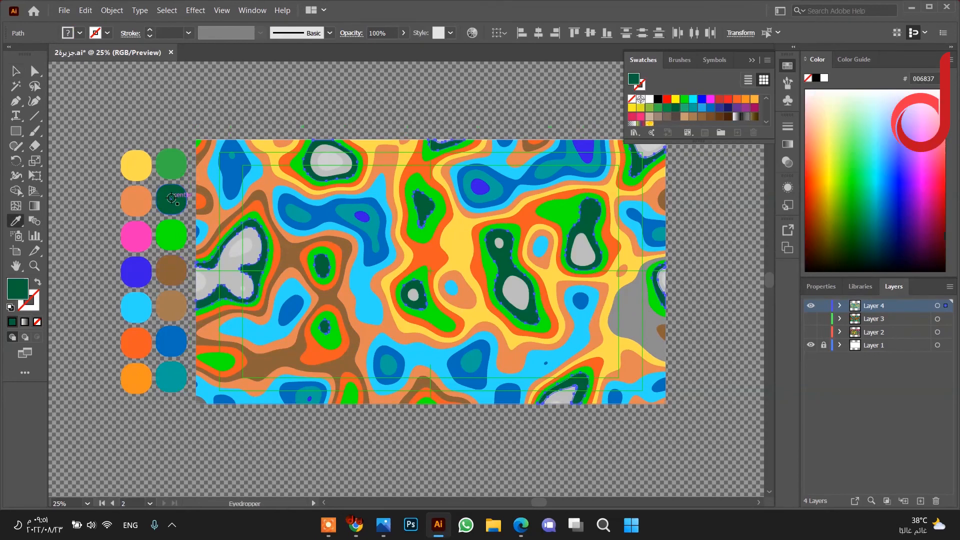
pyautogui.click(170, 164)
pyautogui.click(171, 198)
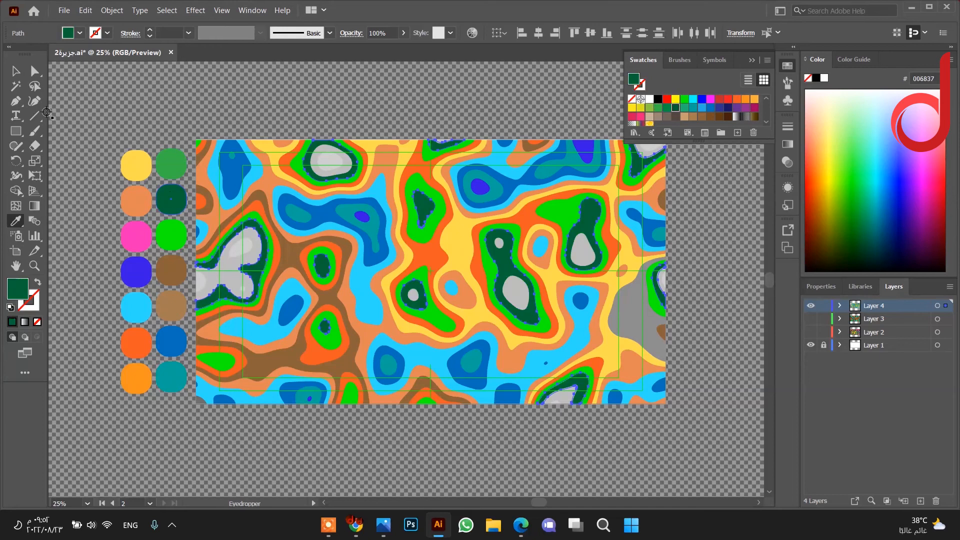
# Step: Select all shapes matching the light gray fill inside the dark green areas and recolor them with the pink sample color
pyautogui.press('v')
pyautogui.click(218, 265)
pyautogui.click(778, 32)
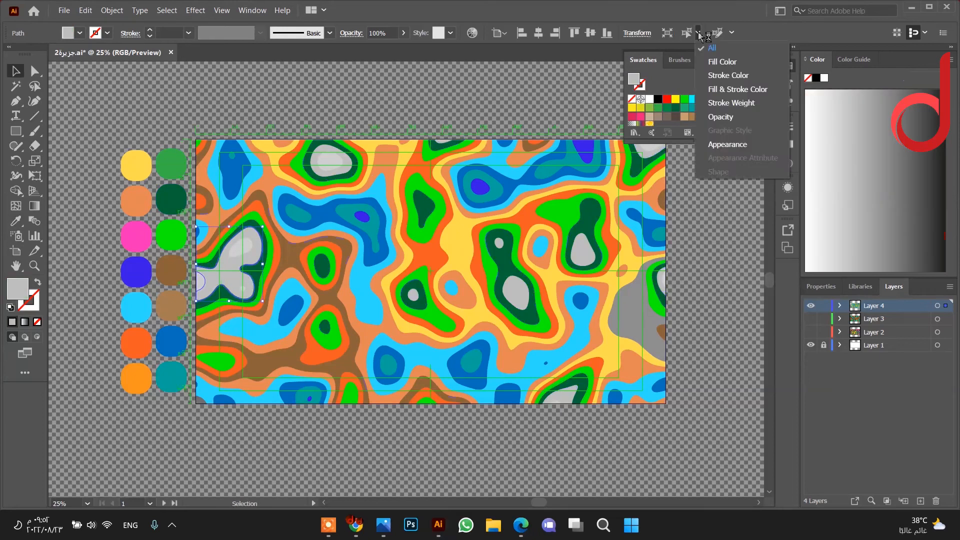
pyautogui.click(715, 60)
pyautogui.click(15, 221)
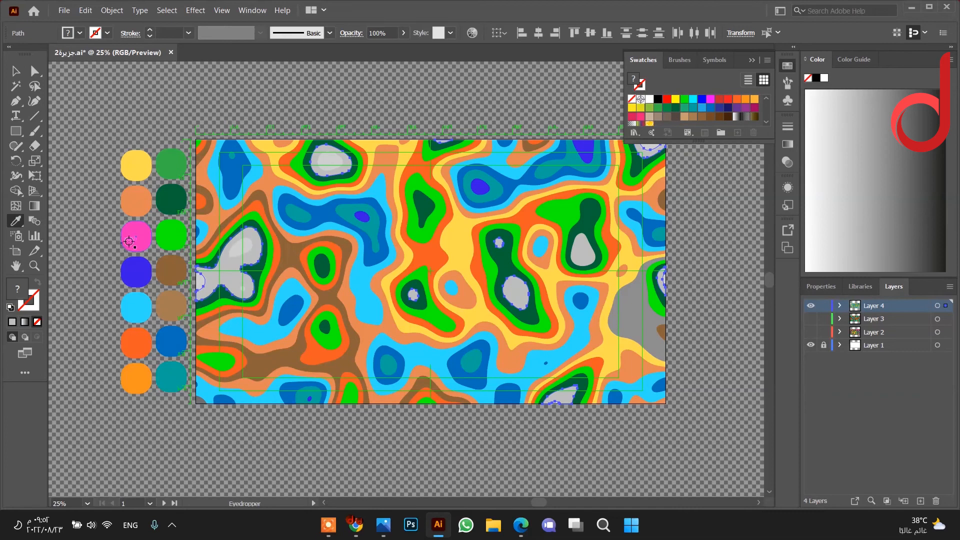
pyautogui.click(144, 235)
# Step: Select all the lightest gray spots inside the pink areas by fill color and fill them with white
pyautogui.click(15, 71)
pyautogui.click(240, 247)
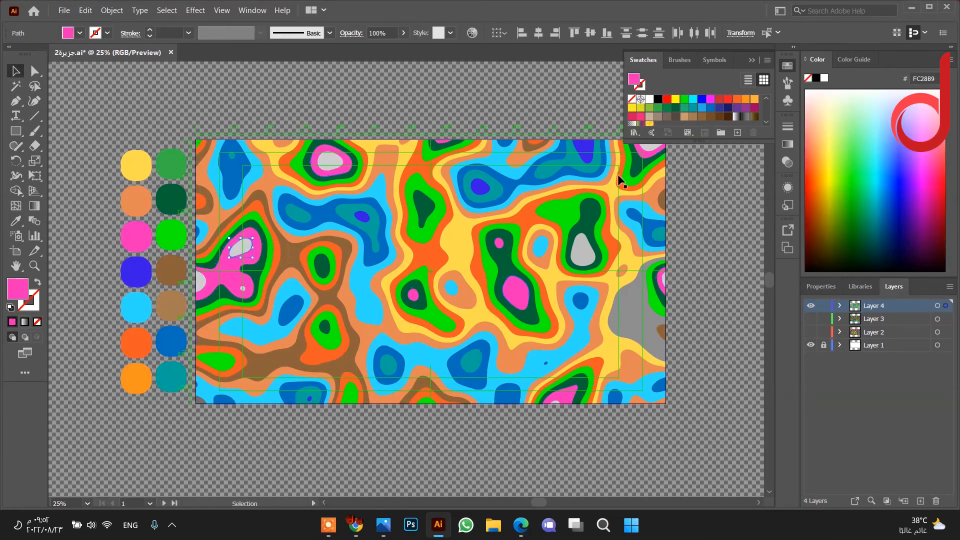
pyautogui.click(731, 33)
pyautogui.click(716, 61)
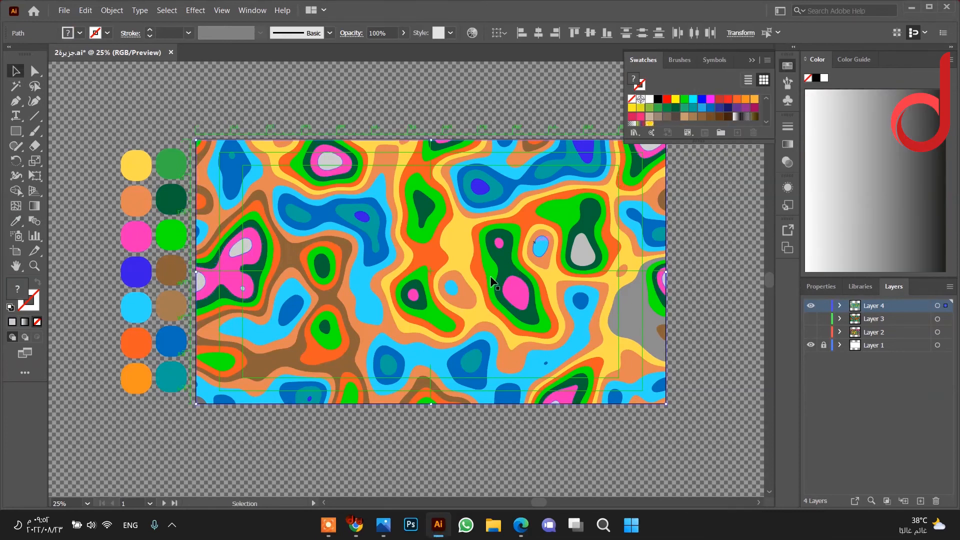
# Step: Fill the remaining light gray spot inside the dark green area with white and clear the selection
pyautogui.click(583, 250)
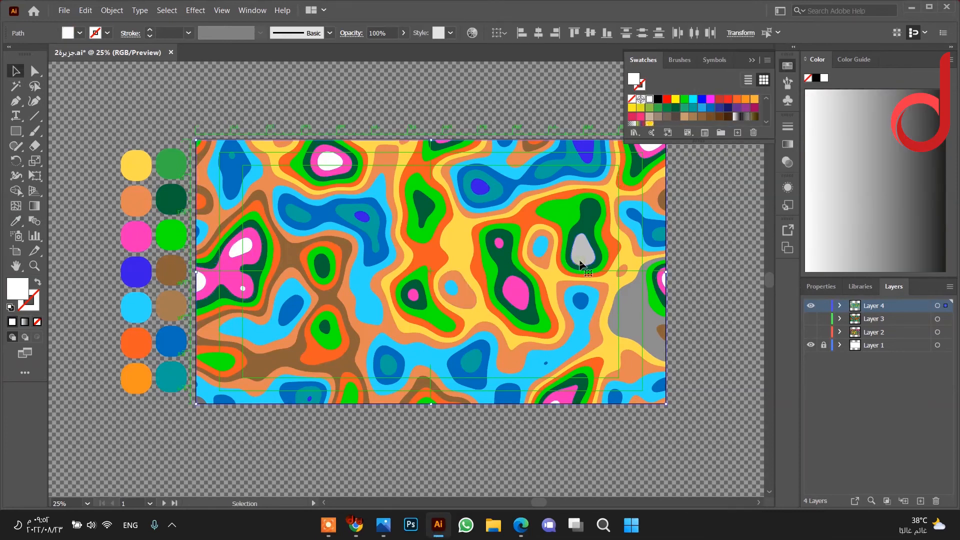
pyautogui.click(699, 34)
pyautogui.click(699, 34)
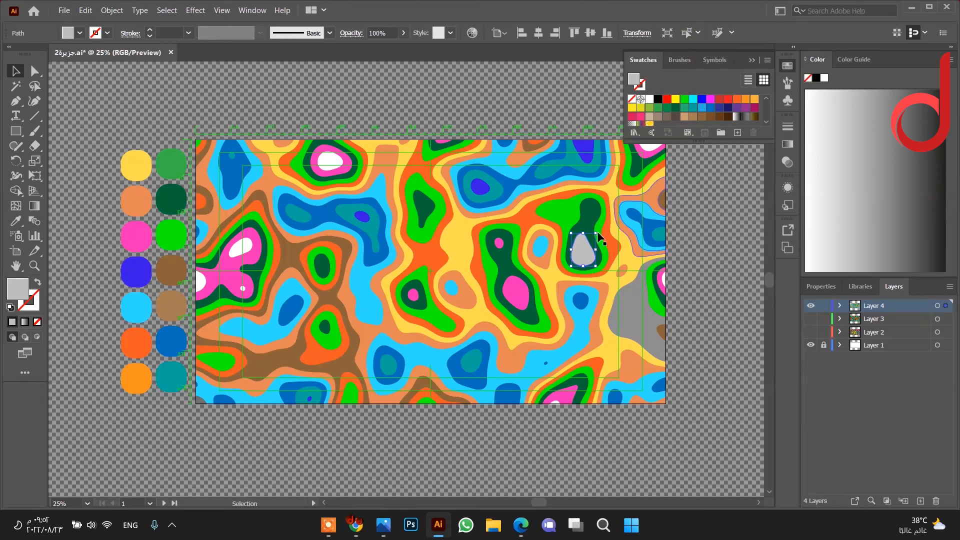
pyautogui.click(651, 100)
pyautogui.hotkey('ctrl', 'shift', 'a')
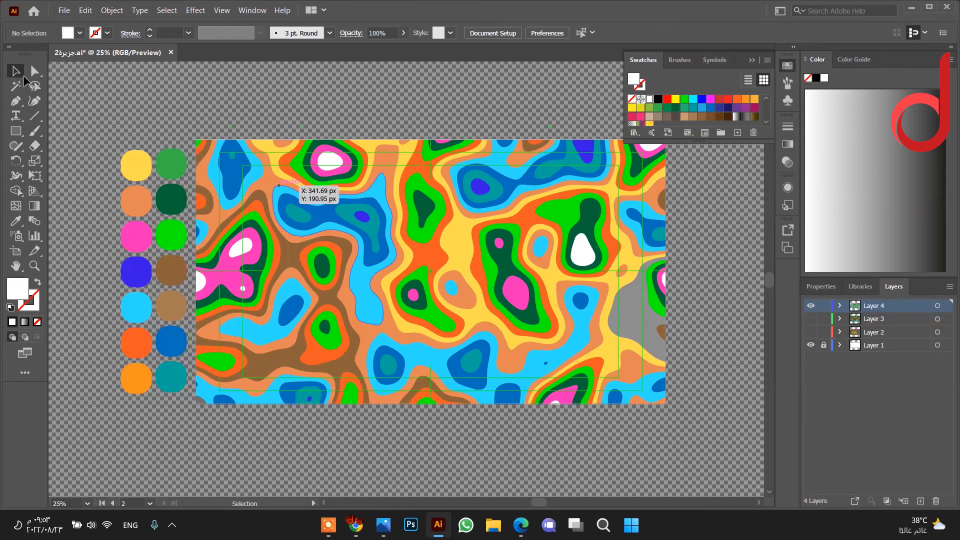
# Step: Group the color sample squares beside the map, lock that group in Layer 4, and clear the selection
pyautogui.moveTo(182, 356); pyautogui.dragTo(186, 374)
pyautogui.rightClick(344, 103)
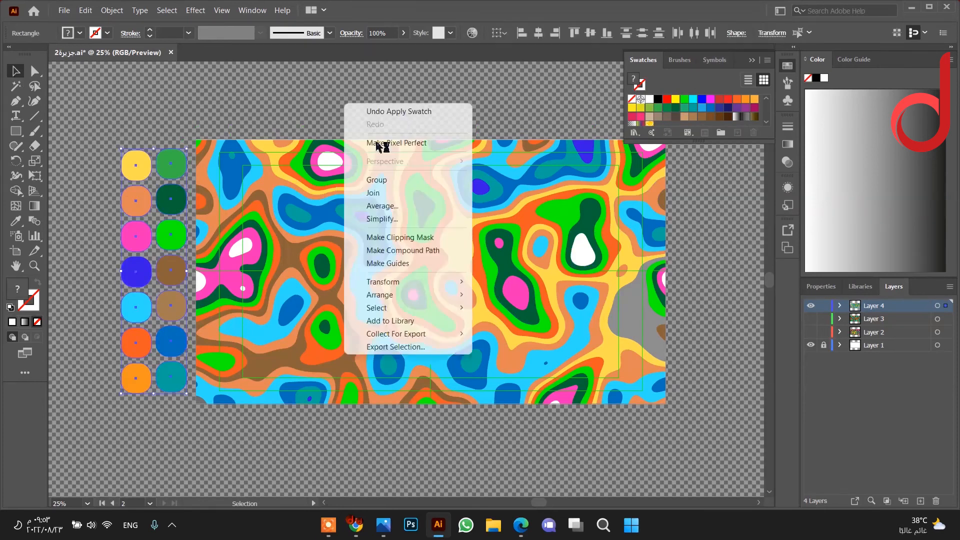
pyautogui.click(377, 180)
pyautogui.click(839, 305)
pyautogui.scroll(-3, 851, 398)
pyautogui.scroll(-5, 853, 401)
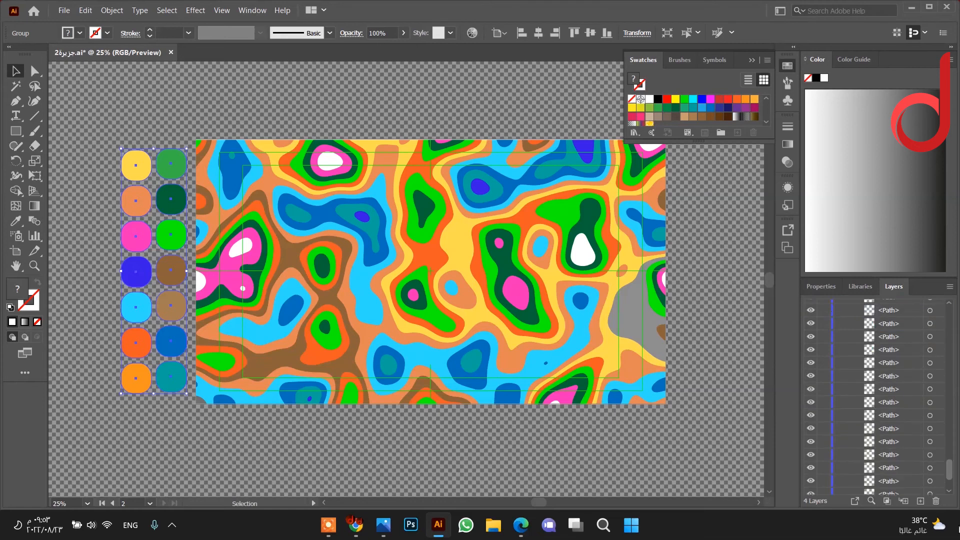
pyautogui.hotkey('ctrl', 'shift', 'a')
pyautogui.hotkey('ctrl', 'shift', 'a')
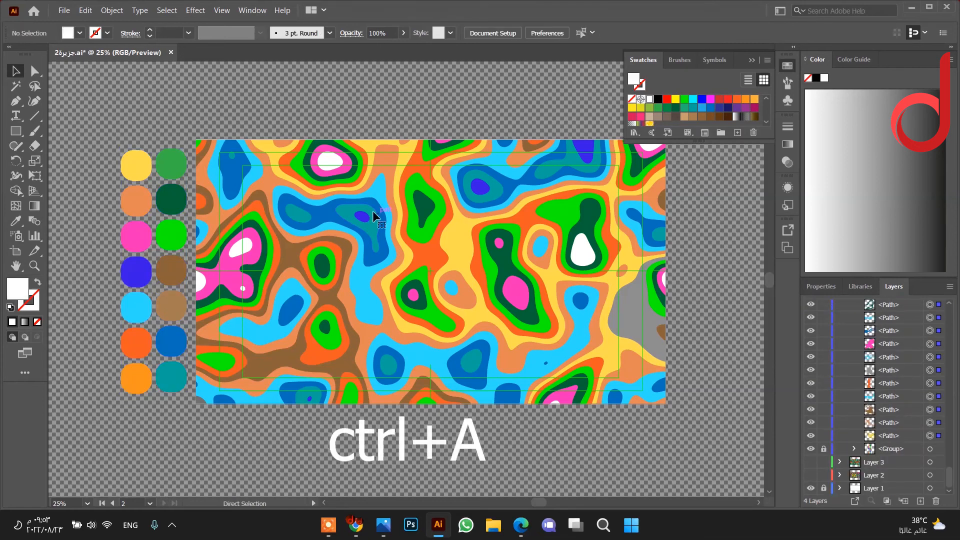
# Step: Select all the unlocked map shapes and start a Drop Shadow effect in Multiply mode with a Y offset of -12 px
pyautogui.hotkey('ctrl', 'a')
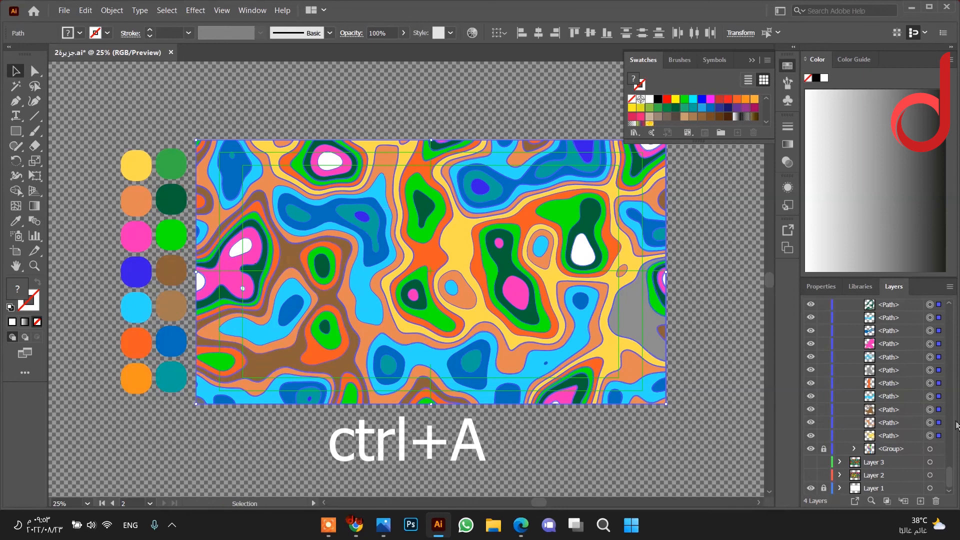
pyautogui.scroll(10, 880, 395)
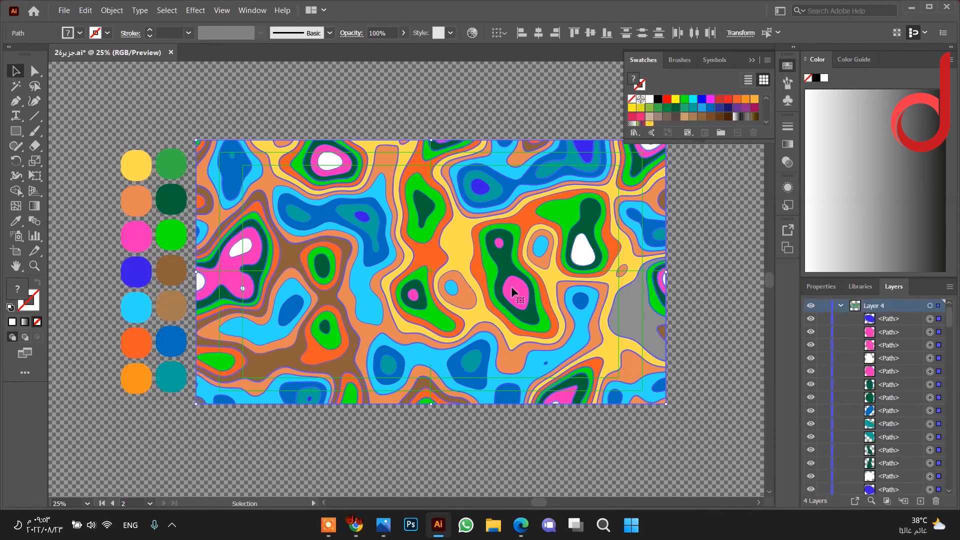
pyautogui.click(196, 12)
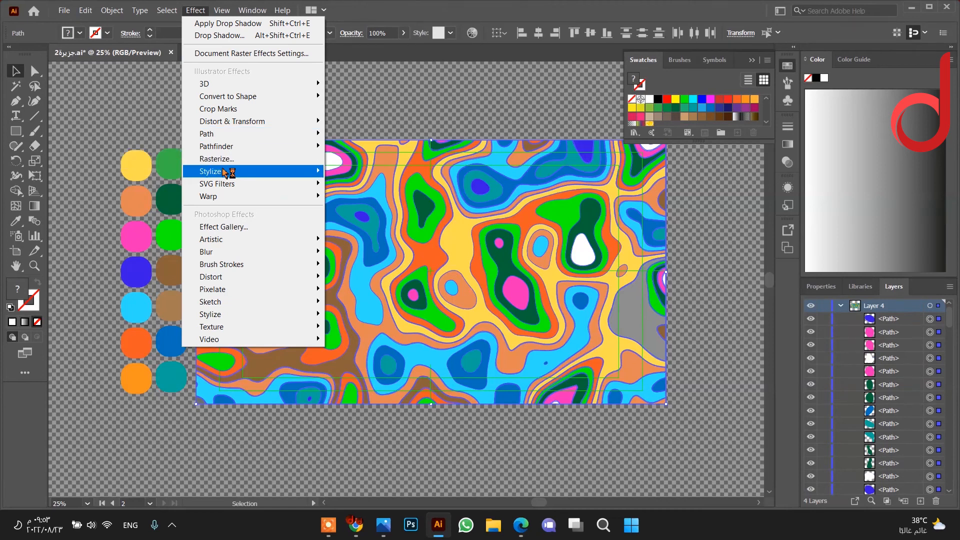
pyautogui.click(410, 287)
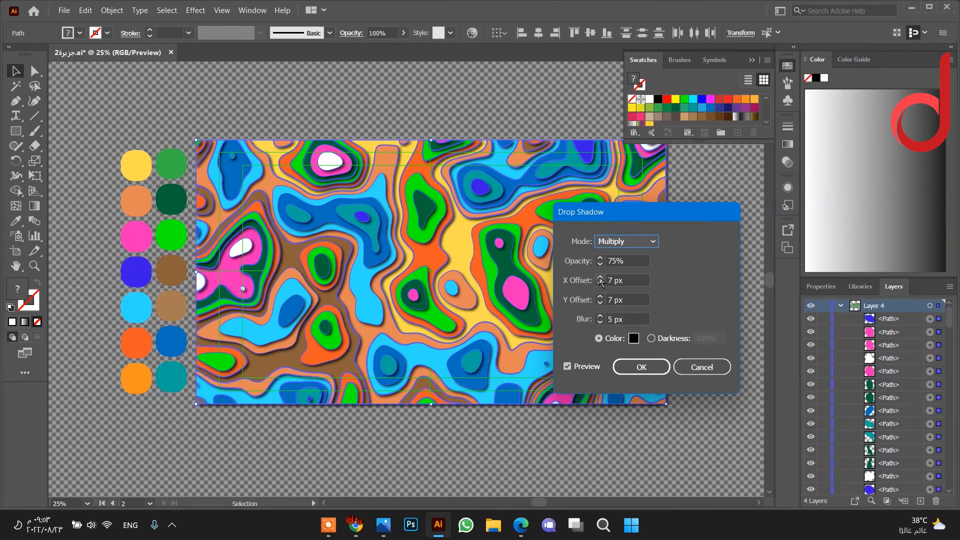
pyautogui.click(601, 303)
pyautogui.click(600, 303)
pyautogui.click(600, 303)
pyautogui.click(600, 303)
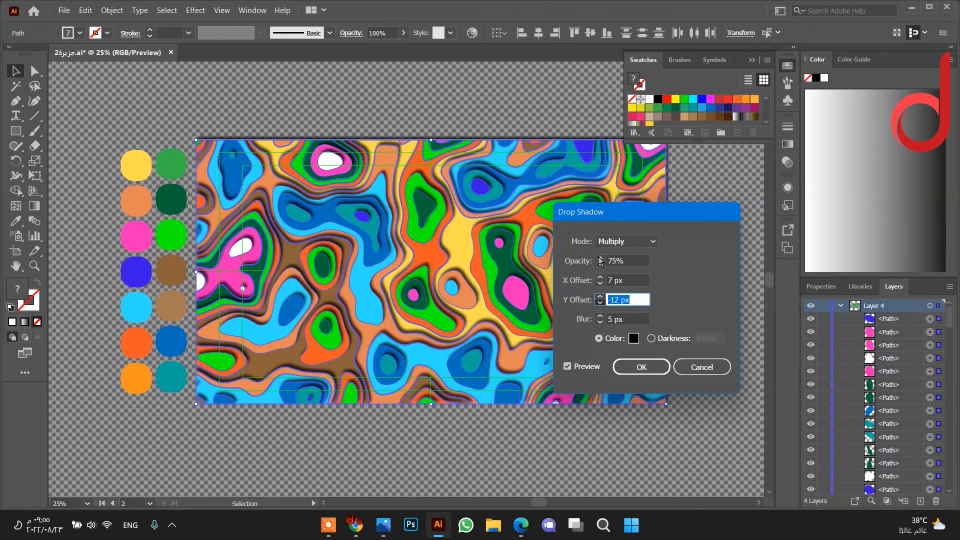
# Step: Set the drop shadow to 76% opacity with an X offset of -8 px and a Y offset of -15 px, and preview it
pyautogui.click(600, 258)
pyautogui.click(600, 283)
pyautogui.click(600, 283)
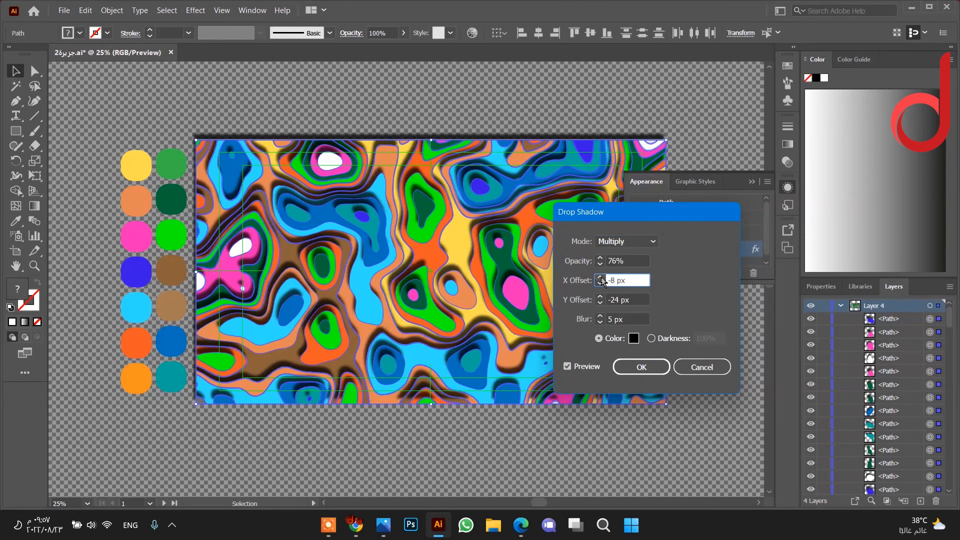
pyautogui.press('Tab')
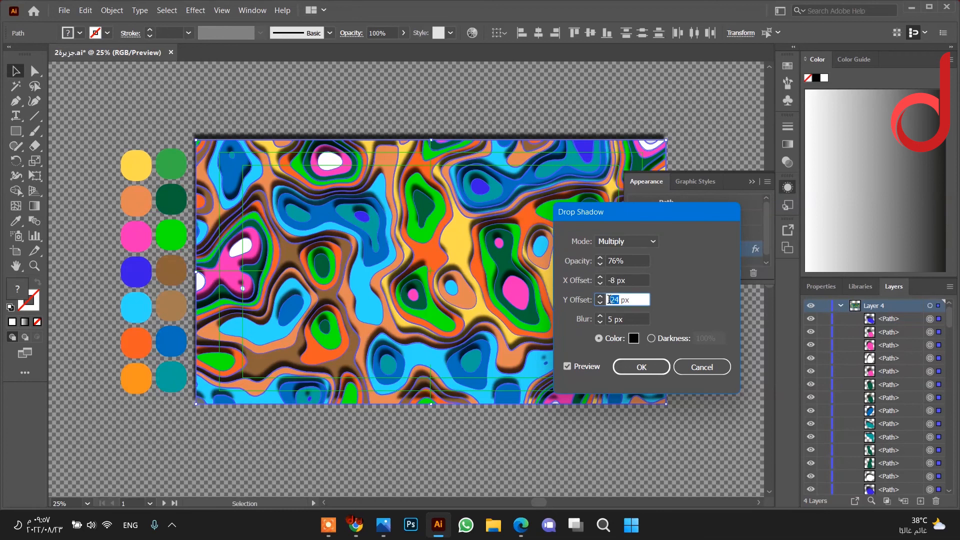
pyautogui.write('-15')
pyautogui.click(569, 373)
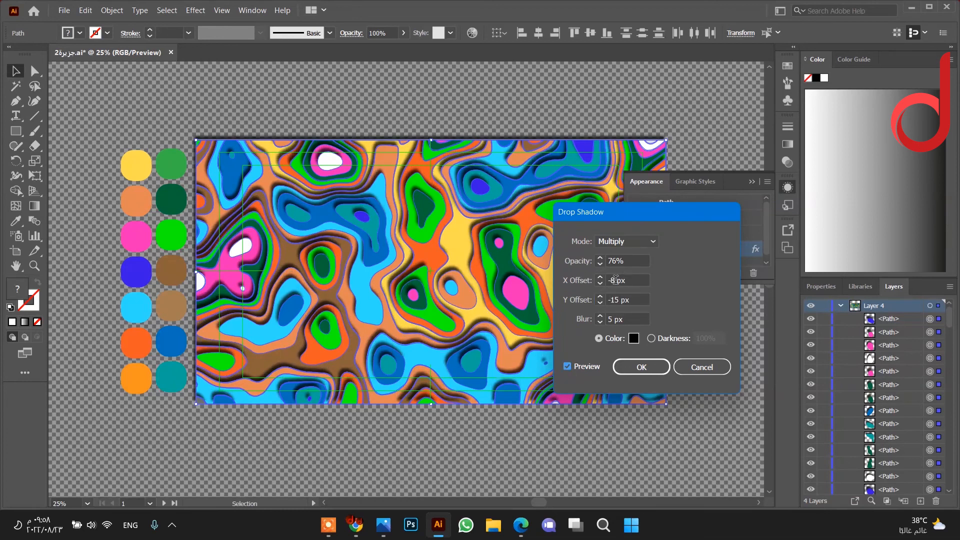
# Step: Set both the X and Y offsets of the drop shadow to 10 px and preview the result
pyautogui.moveTo(616, 280); pyautogui.dragTo(607, 287)
pyautogui.write('10')
pyautogui.moveTo(619, 300); pyautogui.dragTo(609, 299)
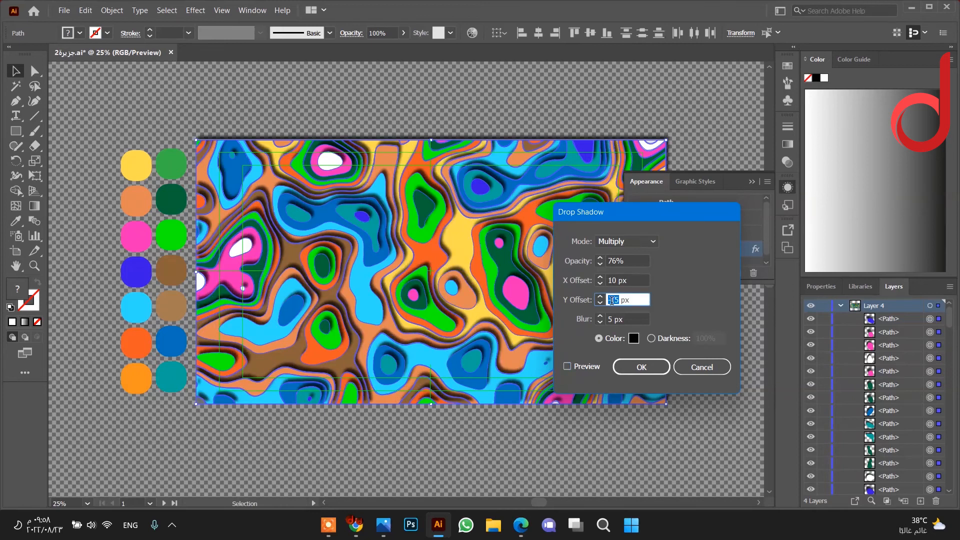
pyautogui.write('10')
pyautogui.click(568, 367)
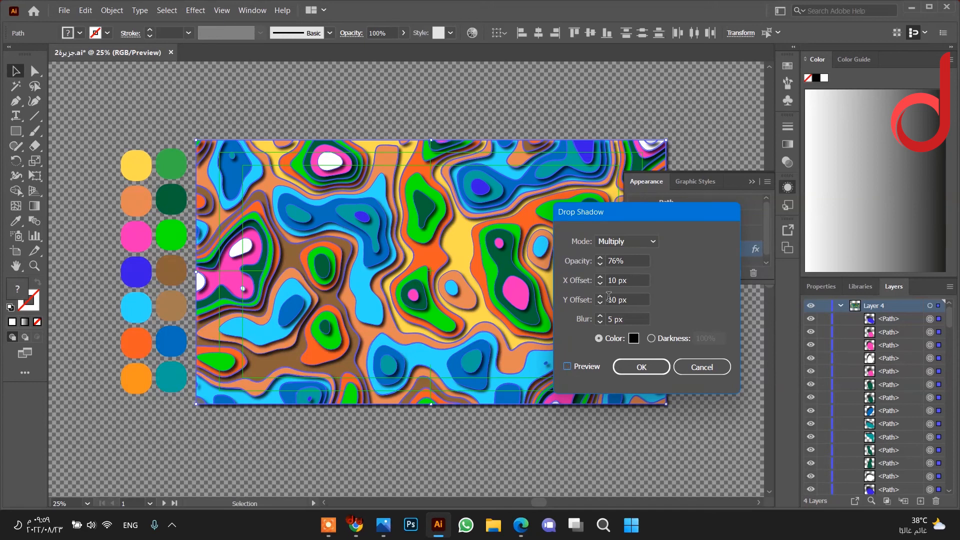
# Step: Set the drop shadow's Y offset to 20 px, apply the effect to the map shapes, and clear the selection
pyautogui.doubleClick(618, 300)
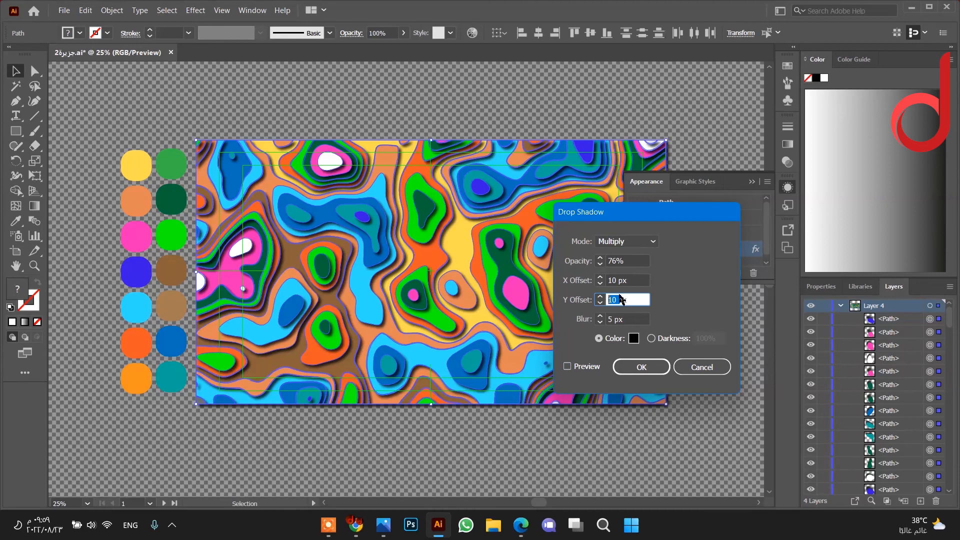
pyautogui.write('20')
pyautogui.click(568, 368)
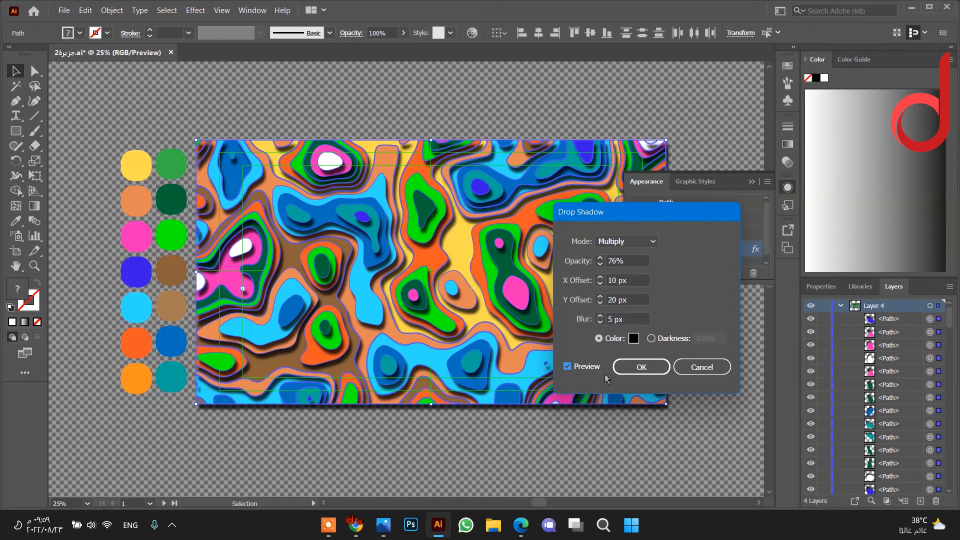
pyautogui.click(630, 368)
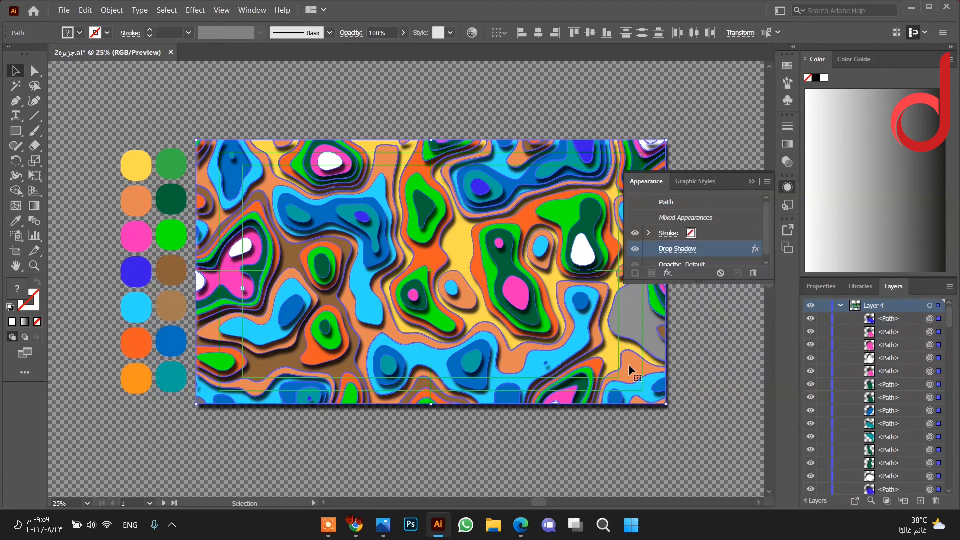
pyautogui.click(752, 181)
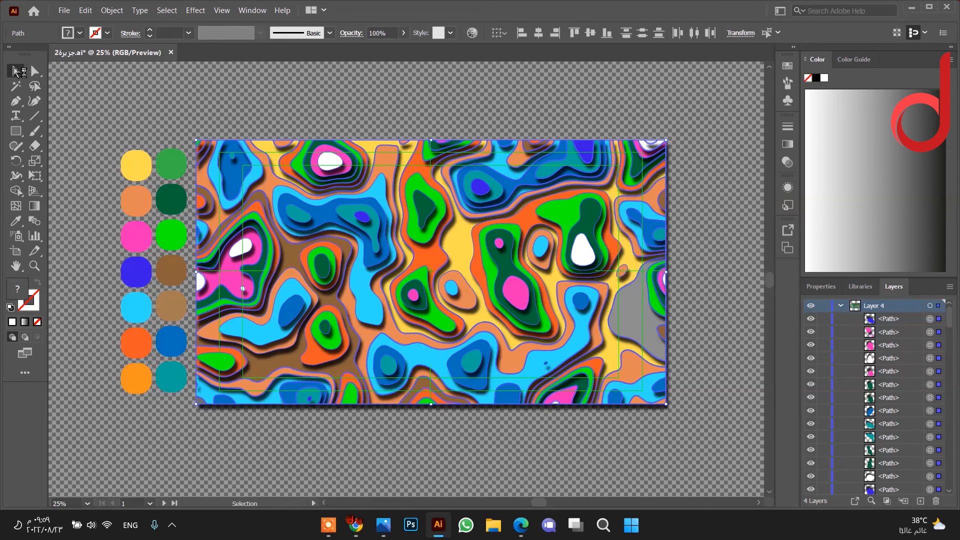
pyautogui.click(242, 108)
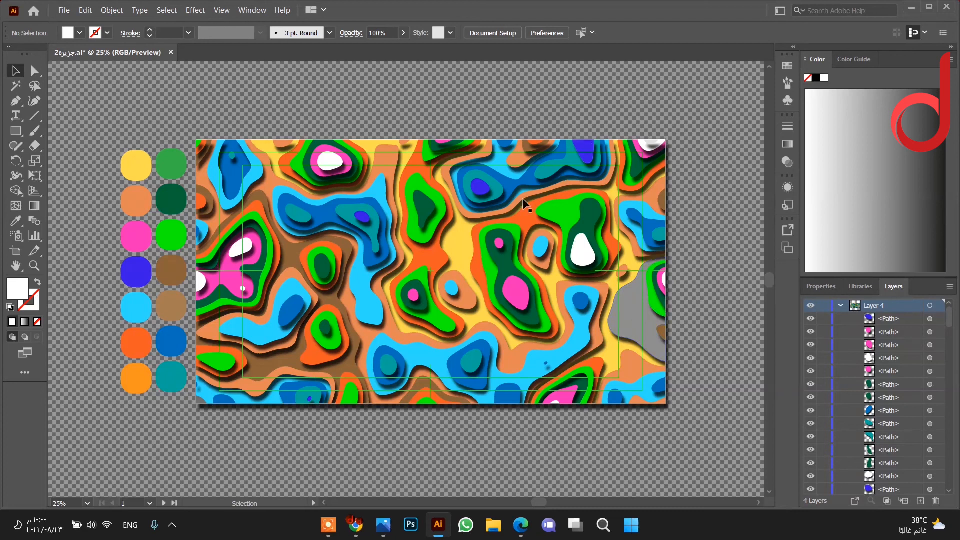
# Step: Recolor the remaining gray shape at the map's right edge with orange sampled from another map shape, and deselect it
pyautogui.click(616, 326)
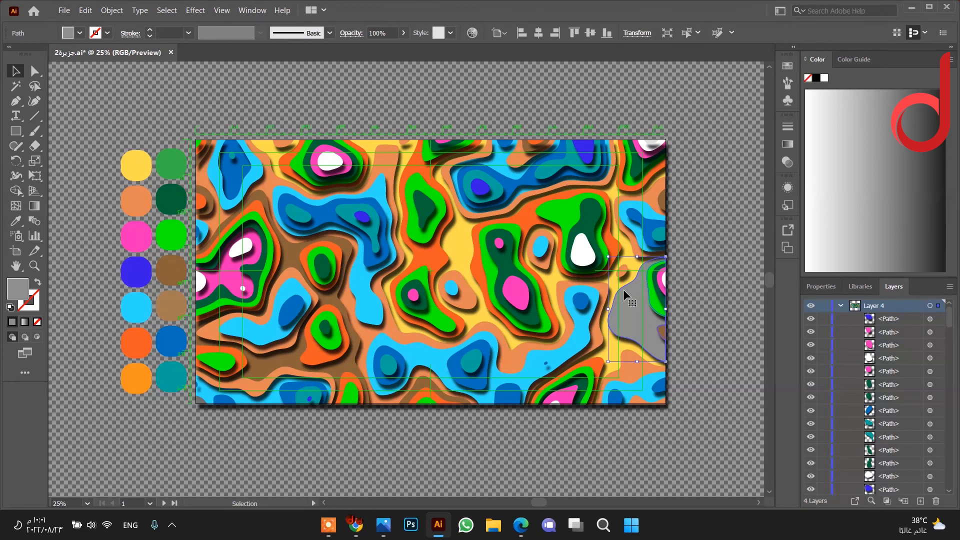
pyautogui.click(698, 33)
pyautogui.click(714, 58)
pyautogui.click(15, 220)
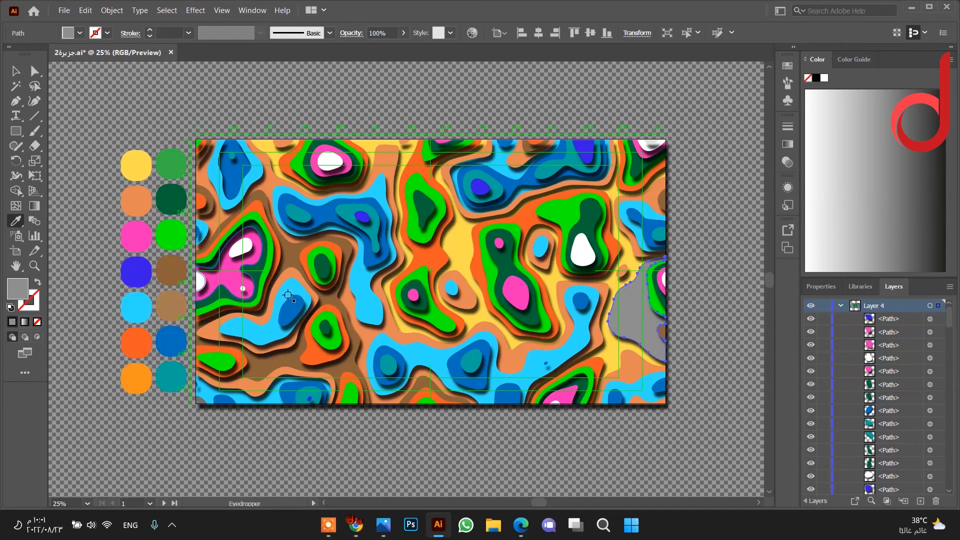
pyautogui.click(529, 214)
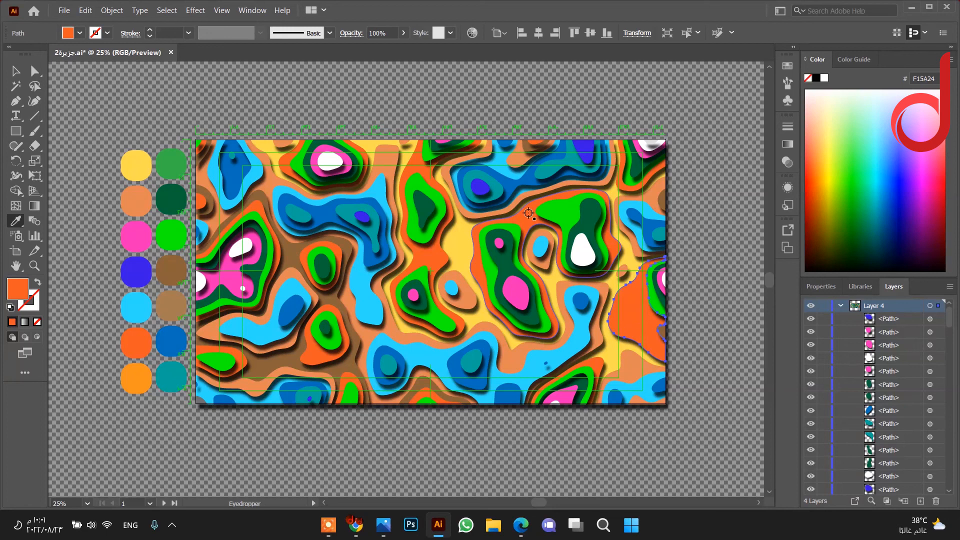
pyautogui.press('v')
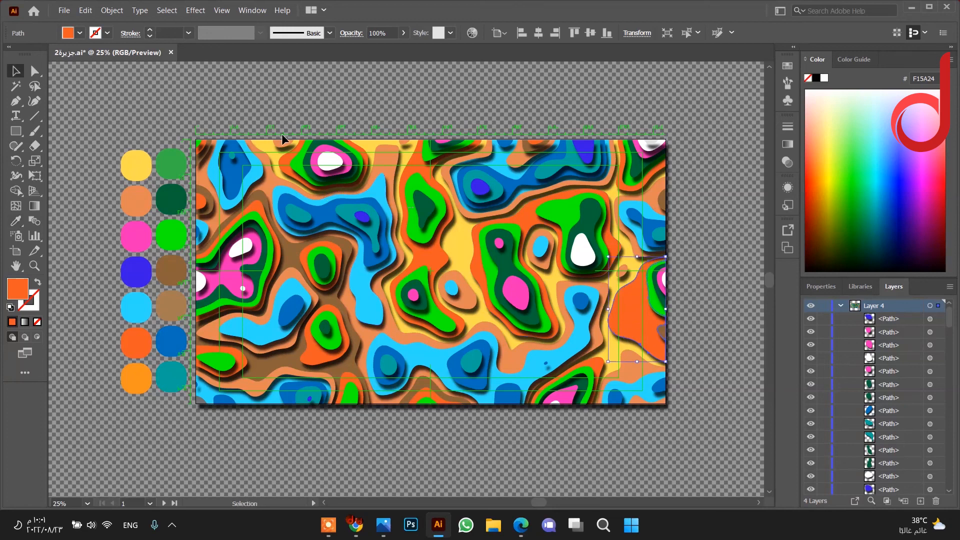
pyautogui.click(680, 355)
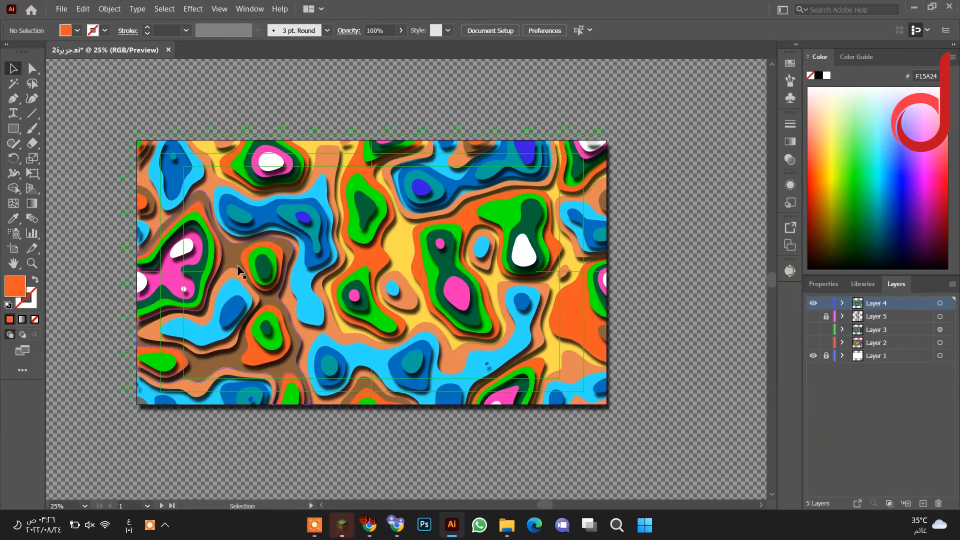
# Step: Draw a rectangle in Layer 4 that covers the whole artboard over the map
pyautogui.scroll(2, 238, 270)
pyautogui.scroll(-1, 238, 265)
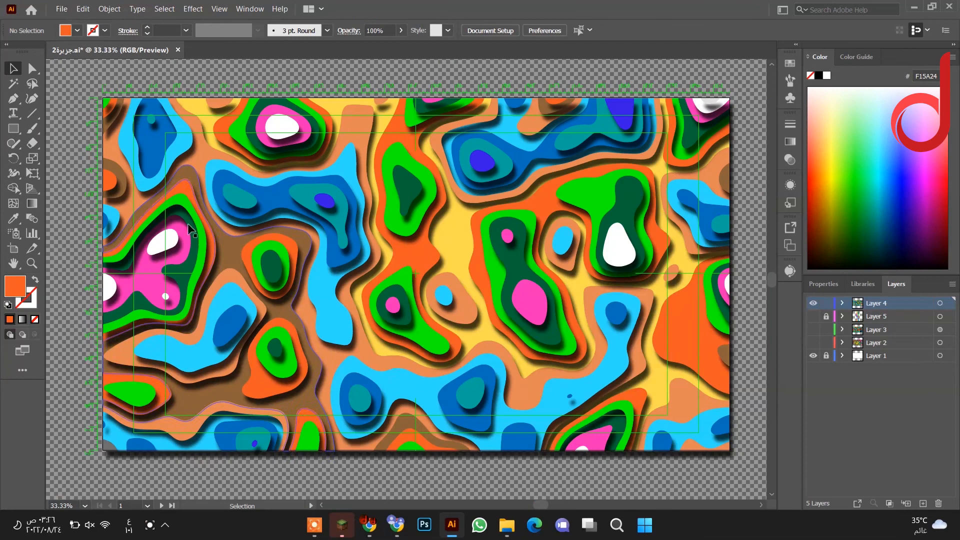
pyautogui.click(14, 129)
pyautogui.moveTo(252, 247); pyautogui.dragTo(730, 450)
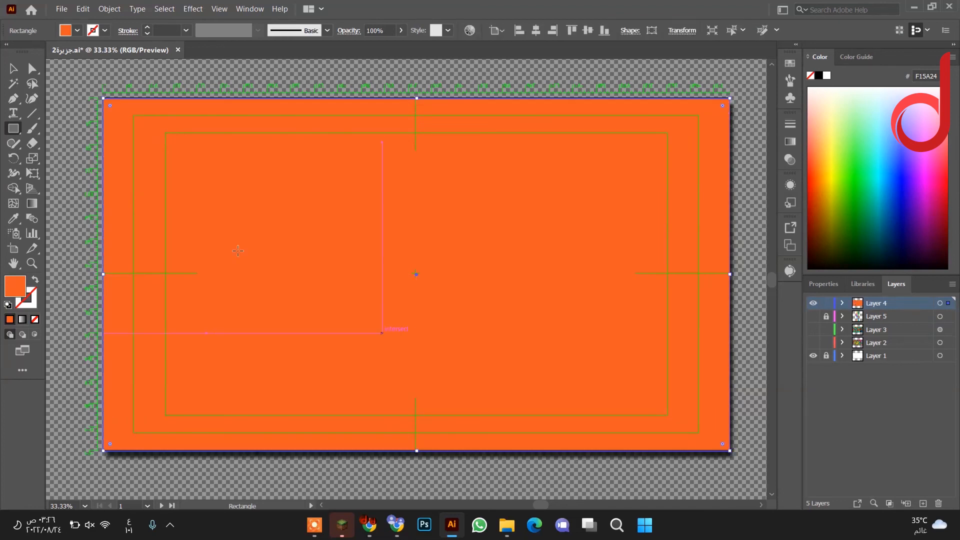
# Step: Select all of Layer 4's artwork and make a clipping mask from the rectangle to trim the map to the artboard
pyautogui.click(940, 304)
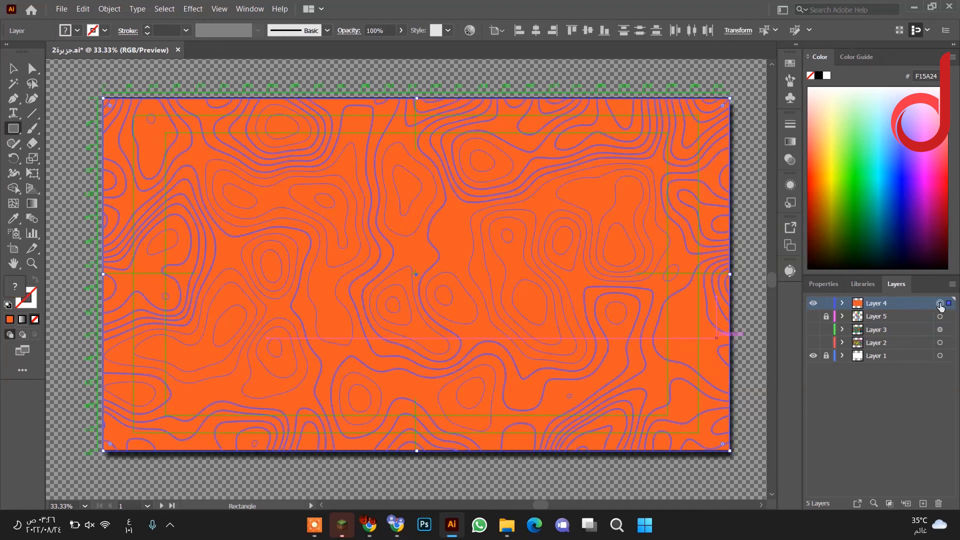
pyautogui.click(109, 8)
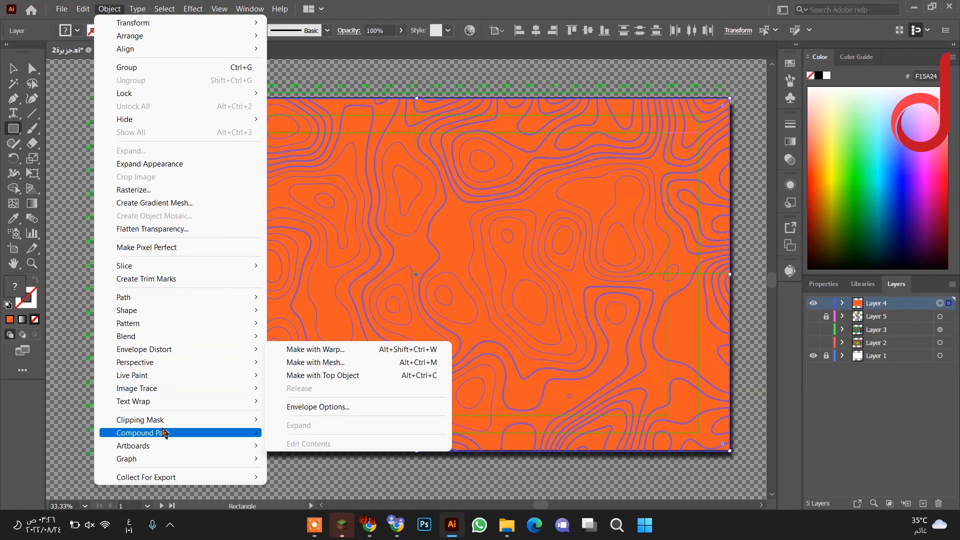
pyautogui.moveTo(235, 425)
pyautogui.click(293, 421)
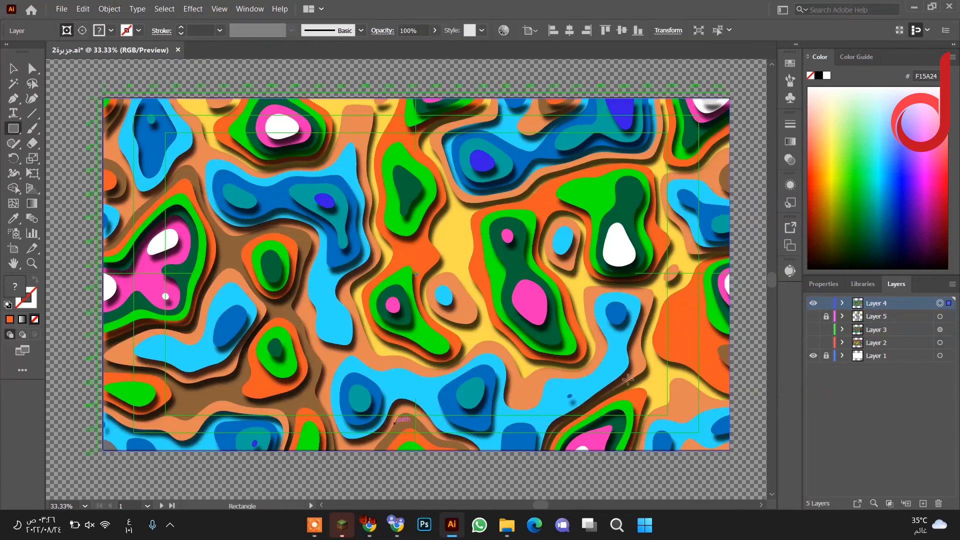